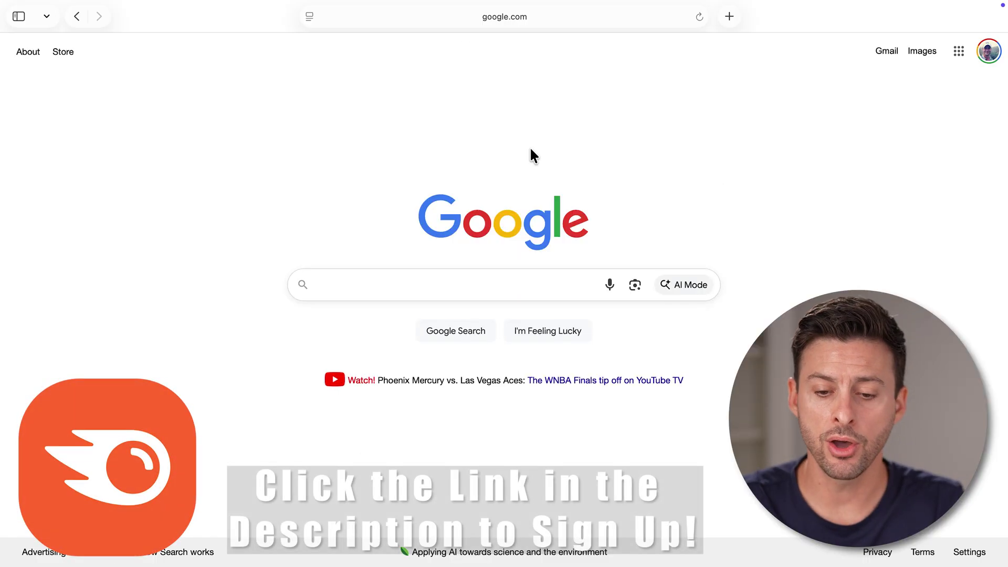
Search Google for semrush and open the 'Semrush: Data-Driven Marketing Tools' result
{"action": "left_click", "coordinate": [418, 279]}
{"action": "type", "text": "semrush"}
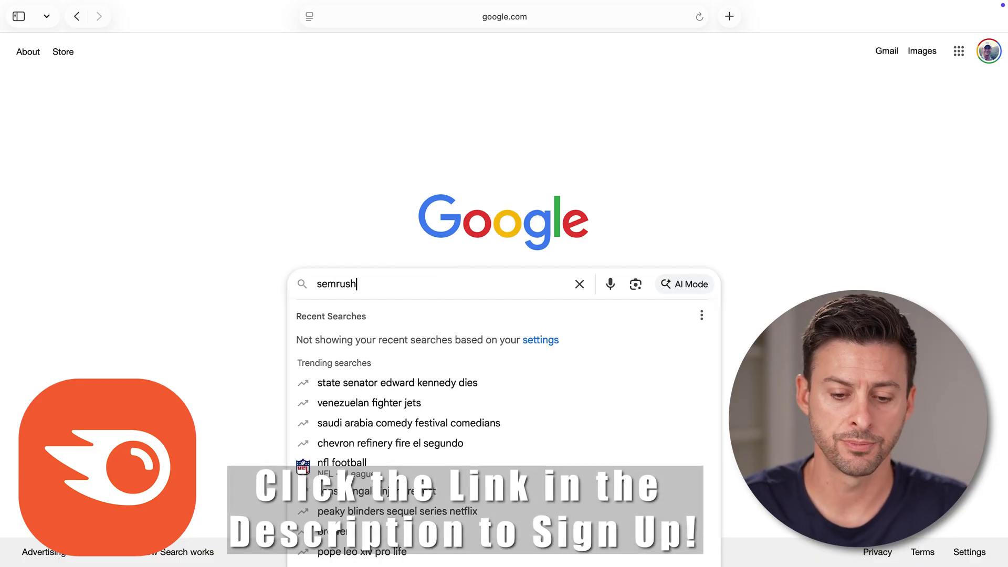
{"action": "key", "text": "Return"}
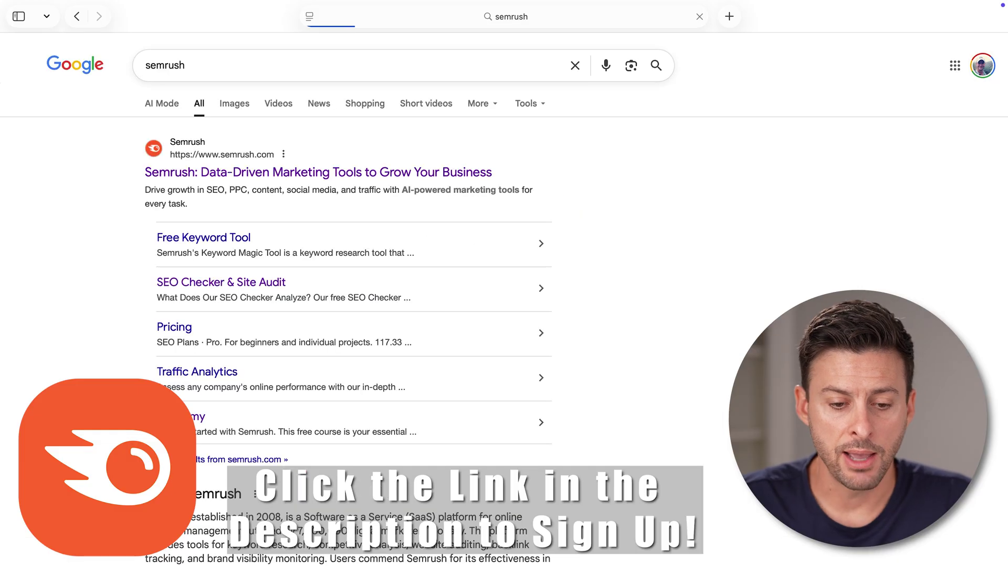
{"action": "left_click", "coordinate": [191, 175]}
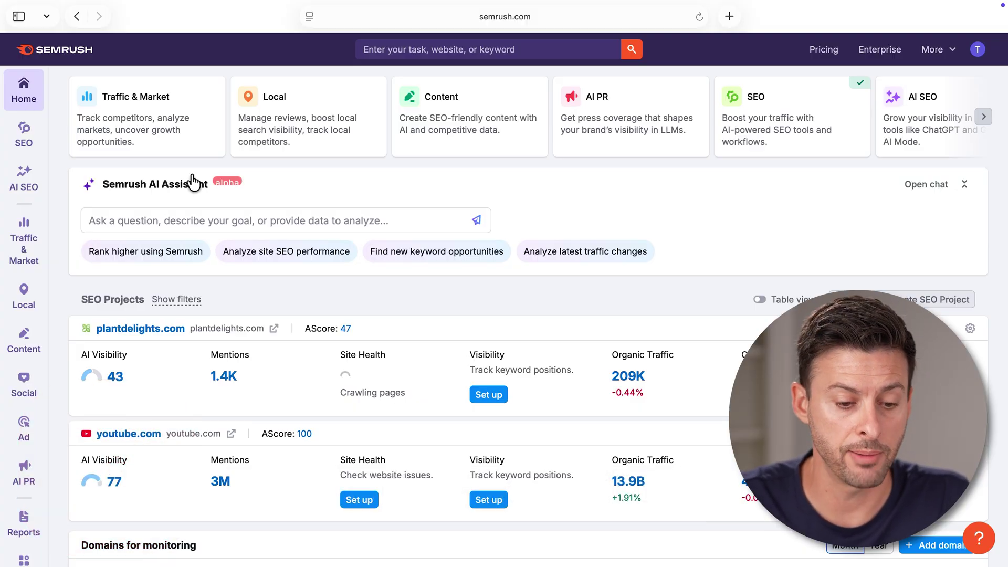
Open the AI Visibility overview tool from the AI SEO sidebar flyout
{"action": "mouse_move", "coordinate": [26, 182]}
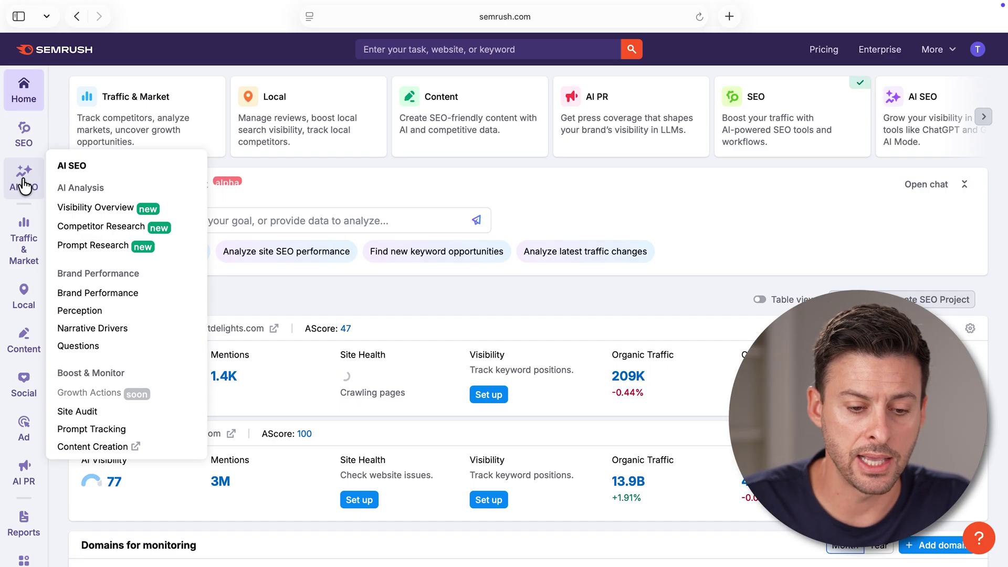
{"action": "left_click", "coordinate": [24, 183]}
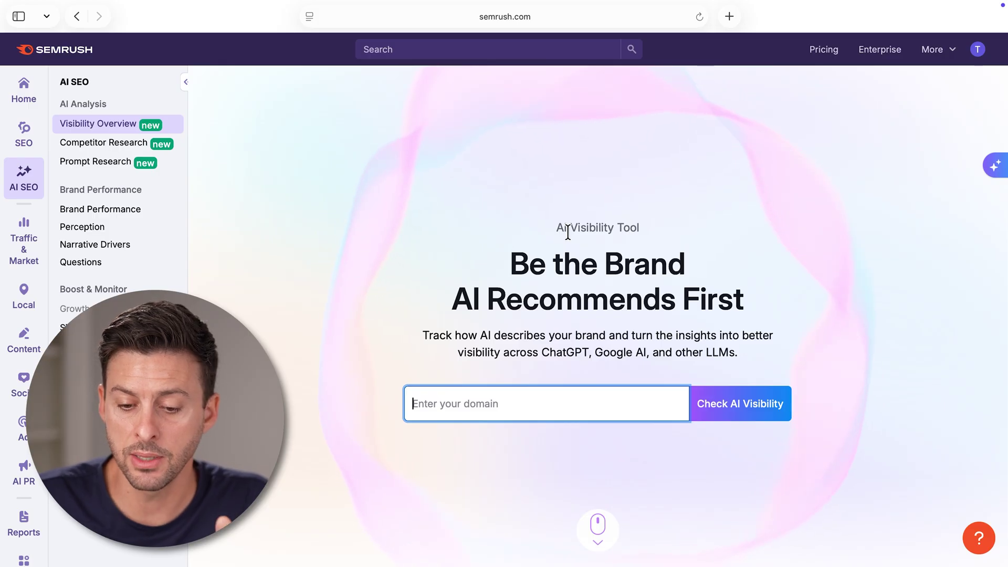
Enter plantdelights.com in the AI Visibility domain field, correcting its spacing
{"action": "left_click", "coordinate": [494, 403]}
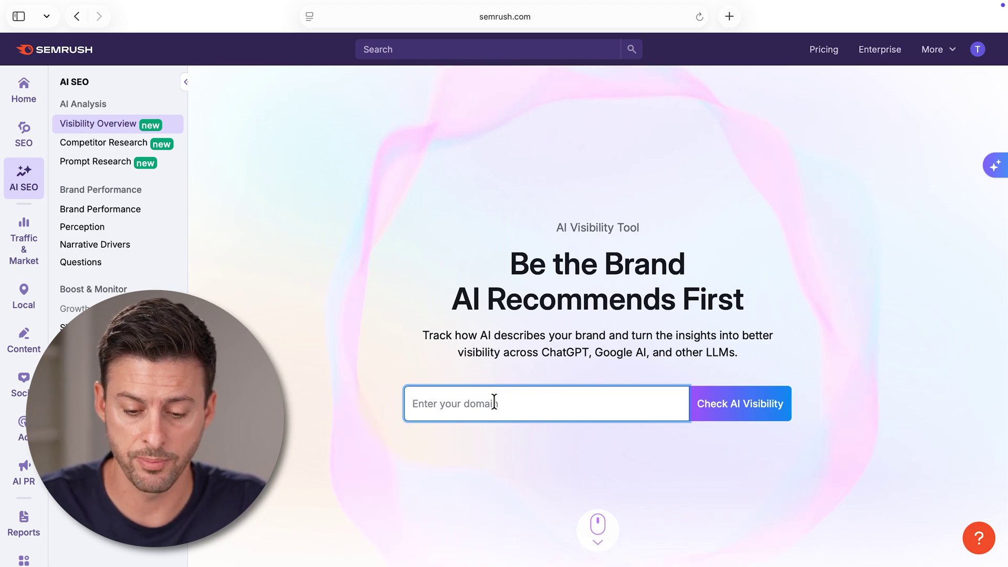
{"action": "type", "text": "plant"}
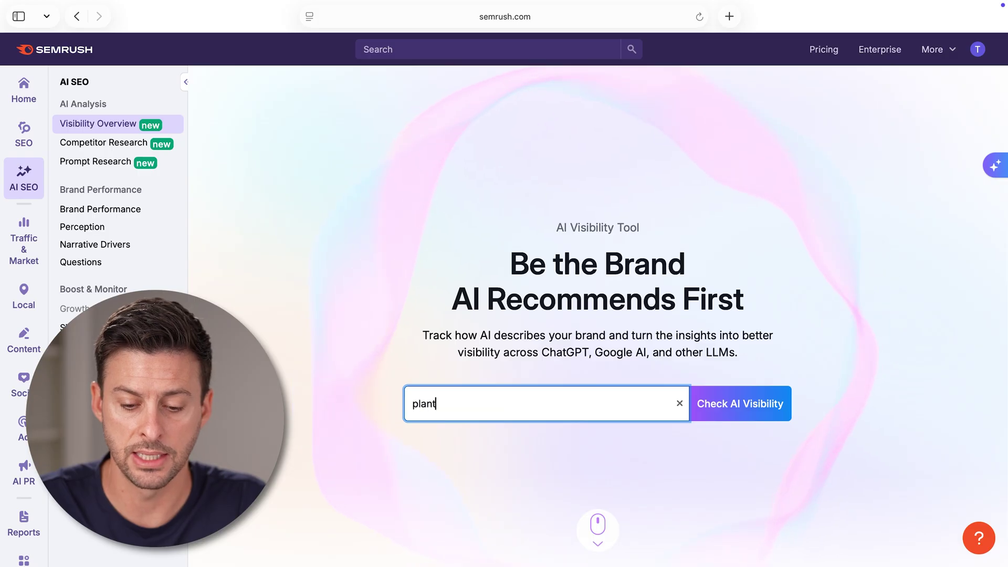
{"action": "type", "text": "delights.com"}
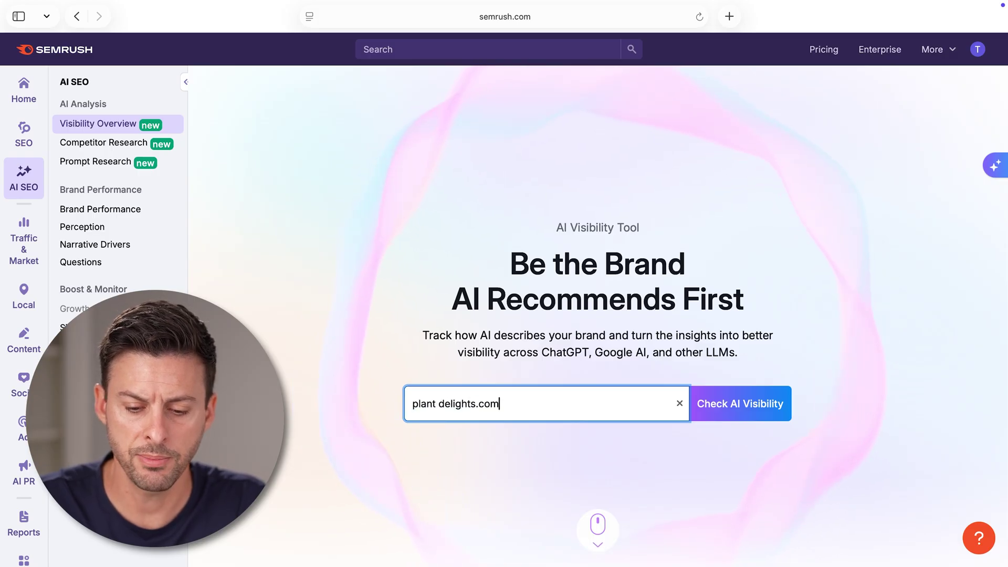
{"action": "left_click", "coordinate": [436, 404]}
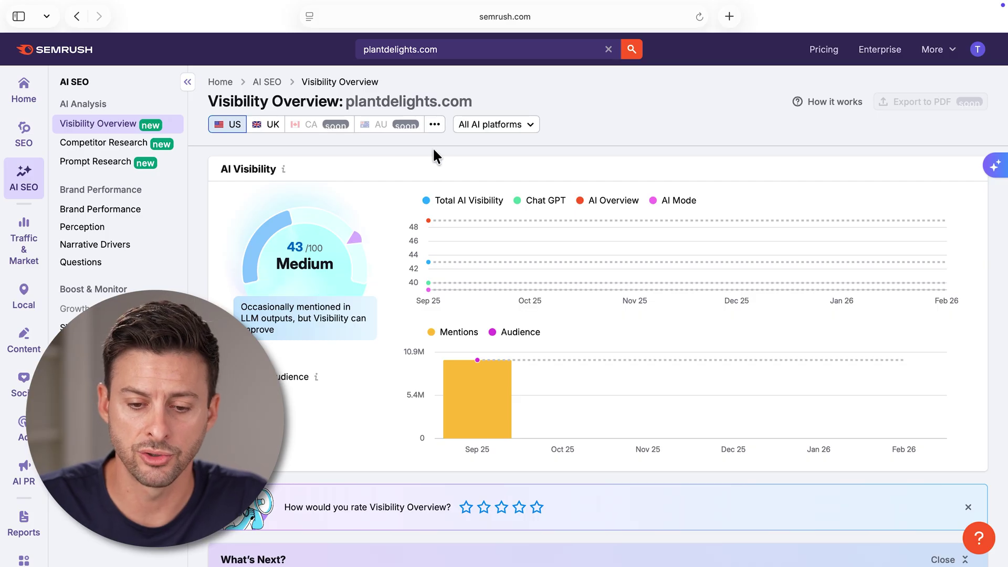
Check the All AI platforms filter, keeping every platform selected, and scroll the plantdelights.com overview
{"action": "left_click", "coordinate": [501, 127]}
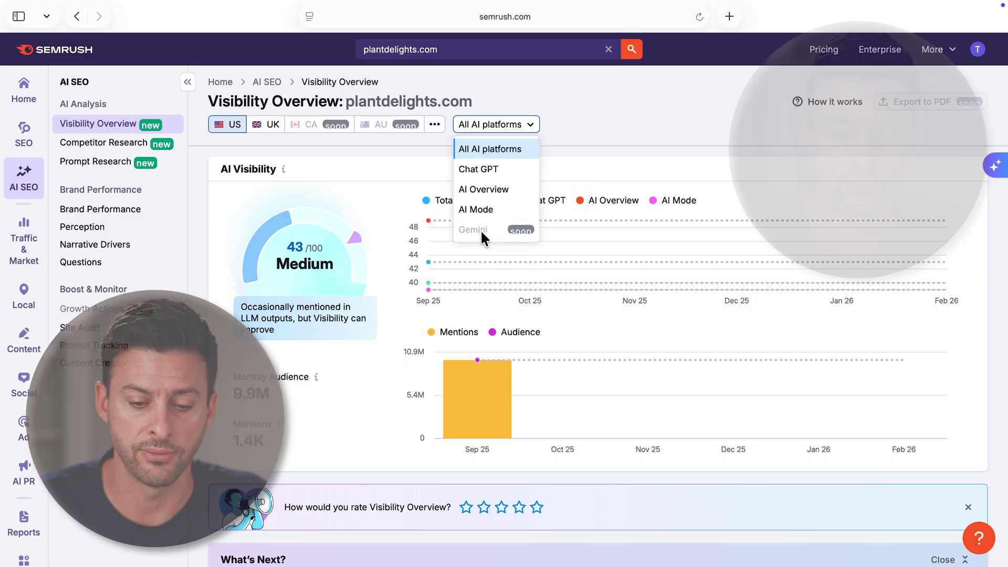
{"action": "left_click", "coordinate": [201, 287]}
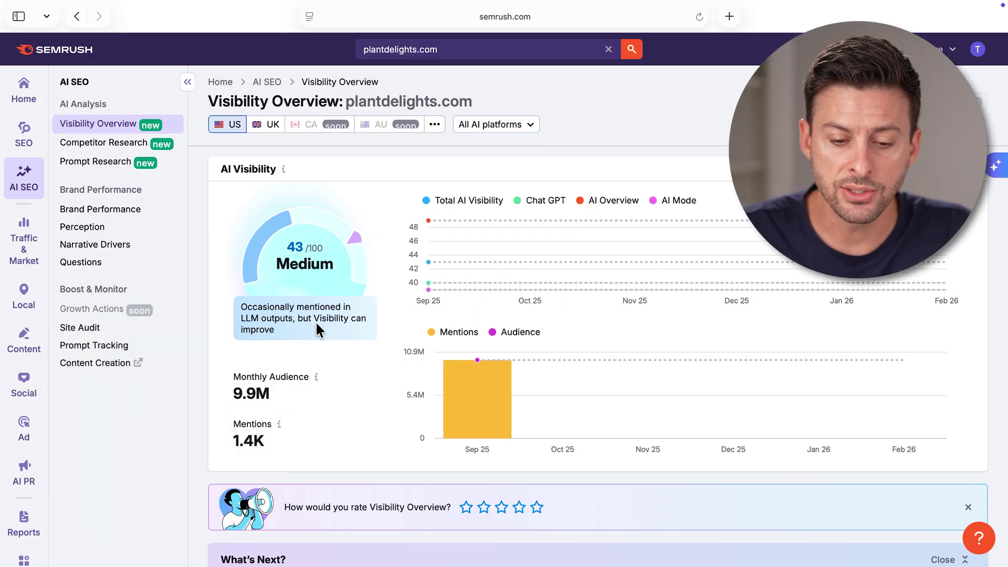
{"action": "scroll", "coordinate": [316, 324], "scroll_direction": "down", "scroll_amount": 3}
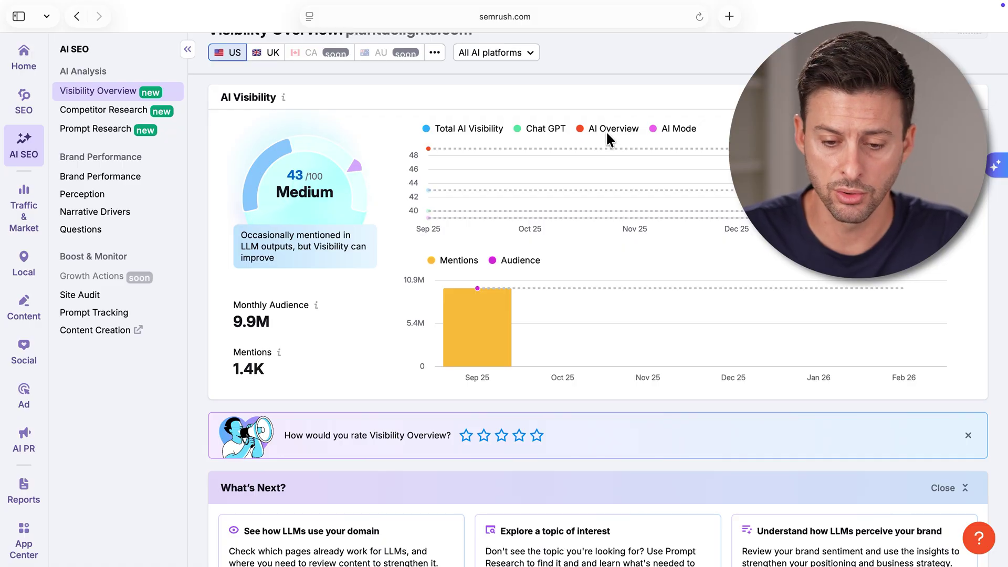
Expand the Hosta Mito No Hana topic and highlight its Missed status and missed prompt
{"action": "scroll", "coordinate": [593, 219], "scroll_direction": "down", "scroll_amount": 7}
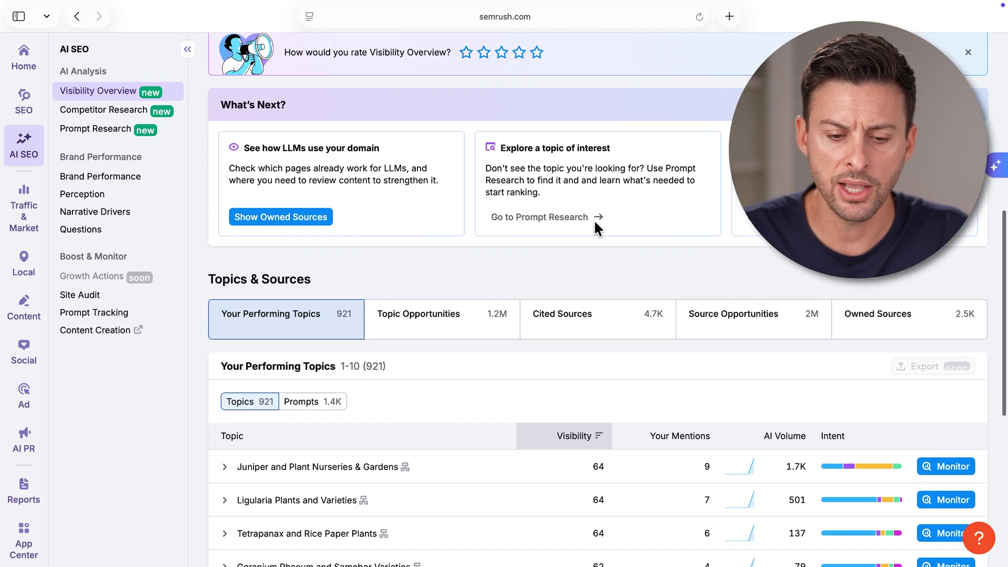
{"action": "scroll", "coordinate": [594, 220], "scroll_direction": "down", "scroll_amount": 5}
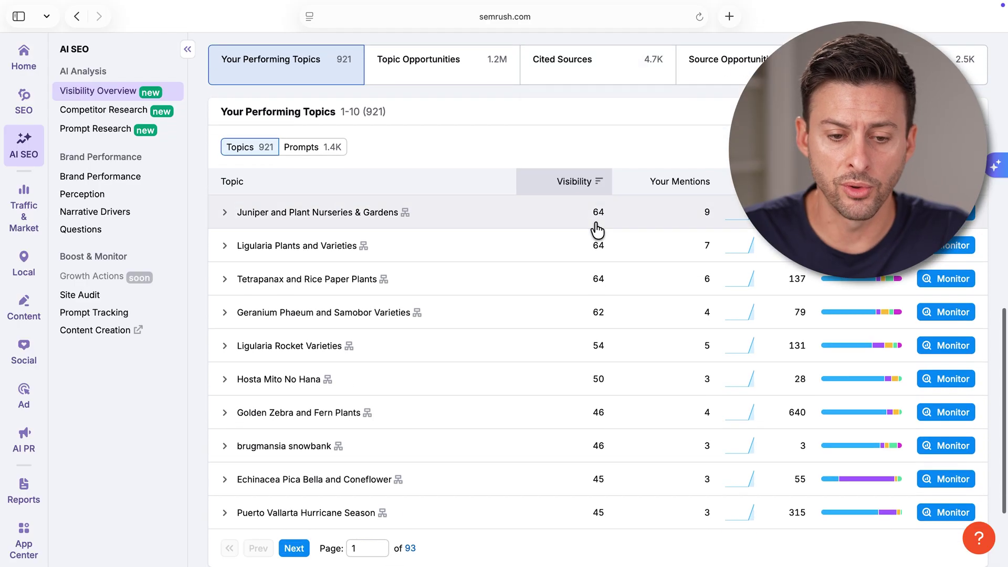
{"action": "scroll", "coordinate": [597, 229], "scroll_direction": "up", "scroll_amount": 1}
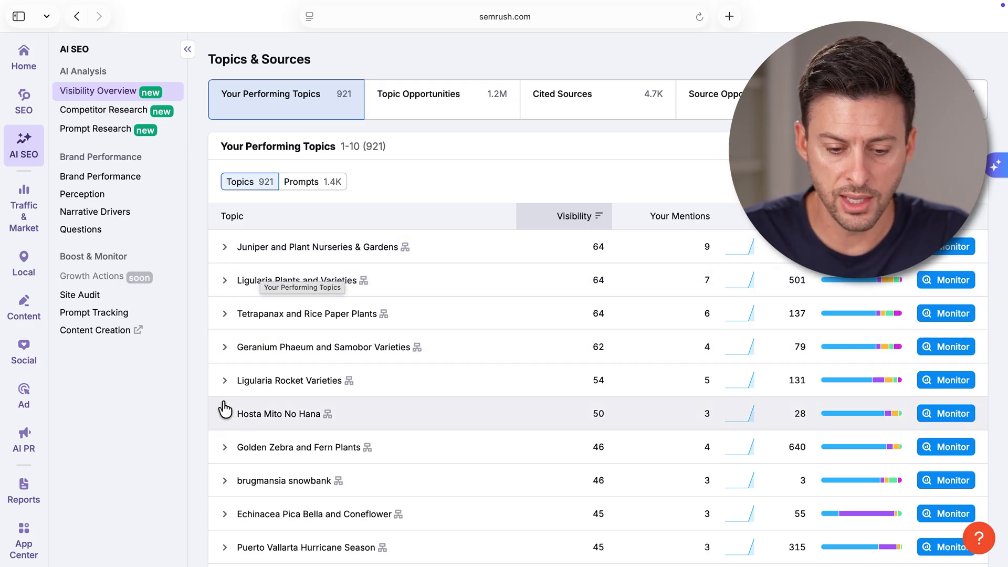
{"action": "left_click", "coordinate": [225, 418]}
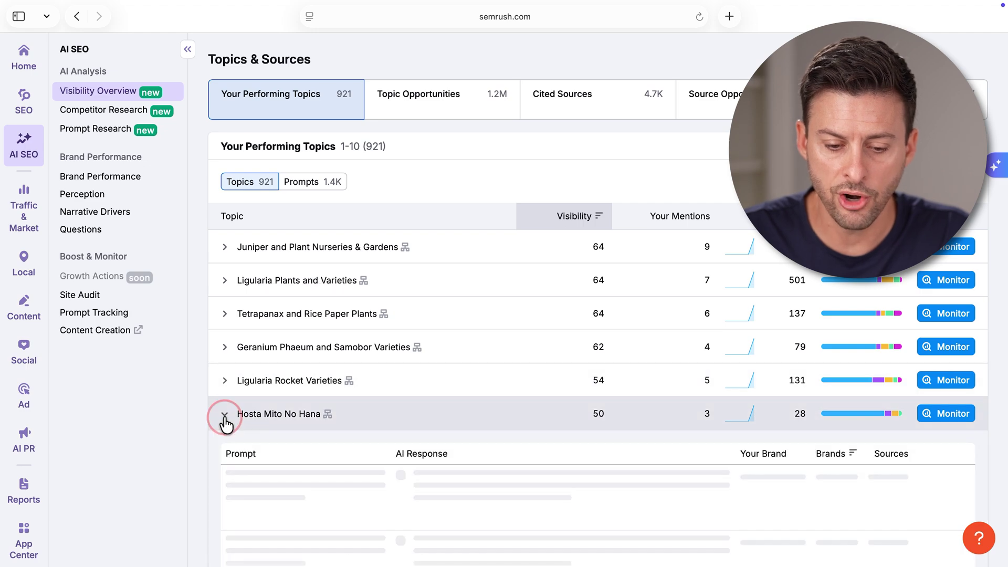
{"action": "scroll", "coordinate": [304, 436], "scroll_direction": "down", "scroll_amount": 3}
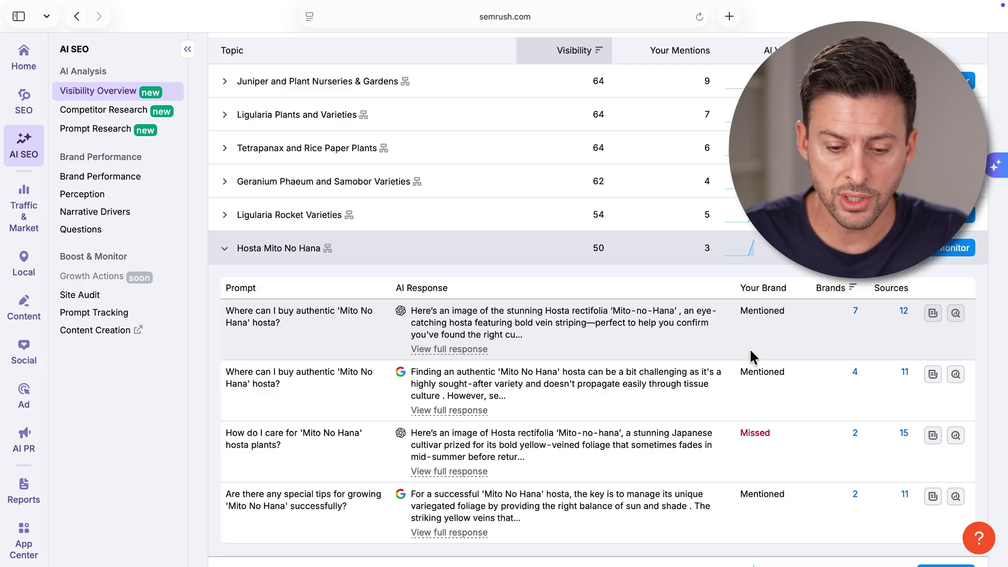
{"action": "scroll", "coordinate": [750, 351], "scroll_direction": "down", "scroll_amount": 2}
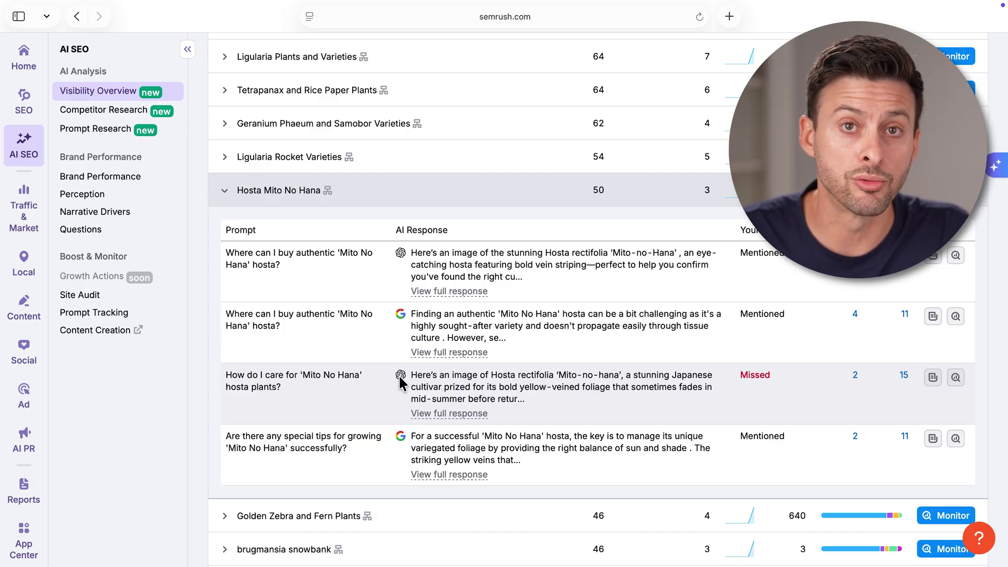
{"action": "double_click", "coordinate": [754, 376]}
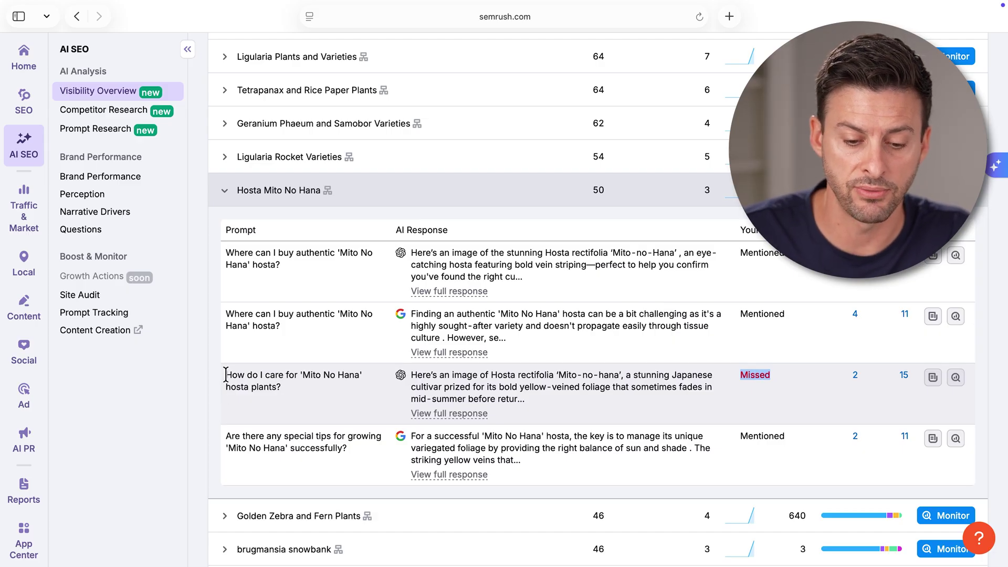
{"action": "left_click_drag", "start_coordinate": [226, 374], "coordinate": [295, 386]}
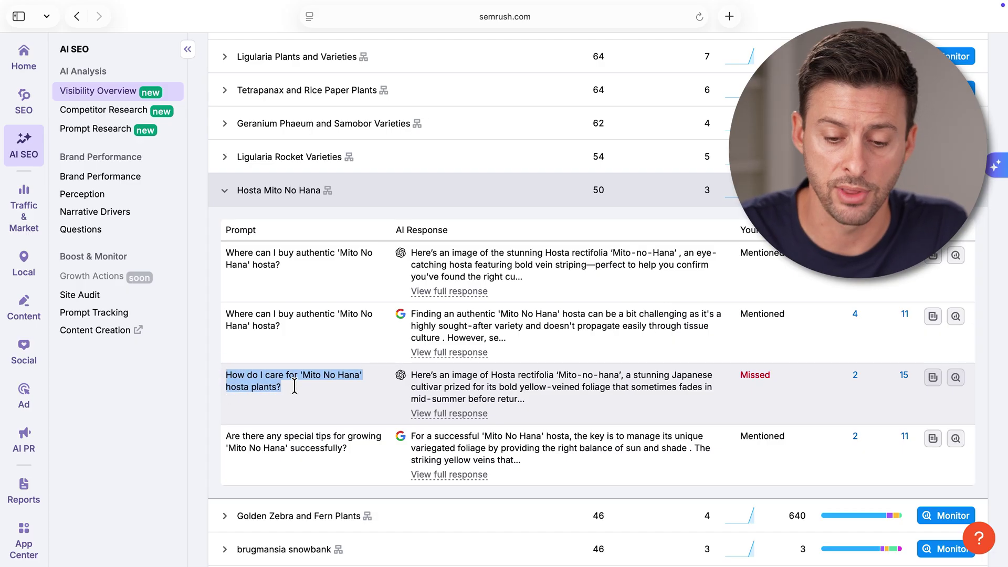
{"action": "scroll", "coordinate": [294, 387], "scroll_direction": "down", "scroll_amount": 5}
{"action": "scroll", "coordinate": [294, 386], "scroll_direction": "up", "scroll_amount": 12}
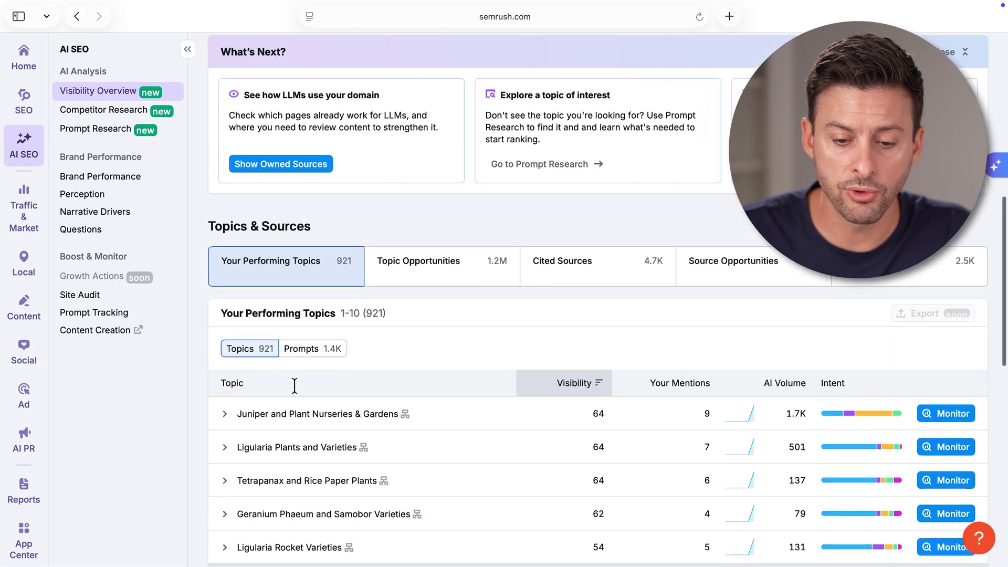
In Topic Opportunities, expand the Amethyst Redbud and Garden Gems prompts and highlight the Missed status
{"action": "scroll", "coordinate": [295, 386], "scroll_direction": "down", "scroll_amount": 1}
{"action": "left_click", "coordinate": [437, 225]}
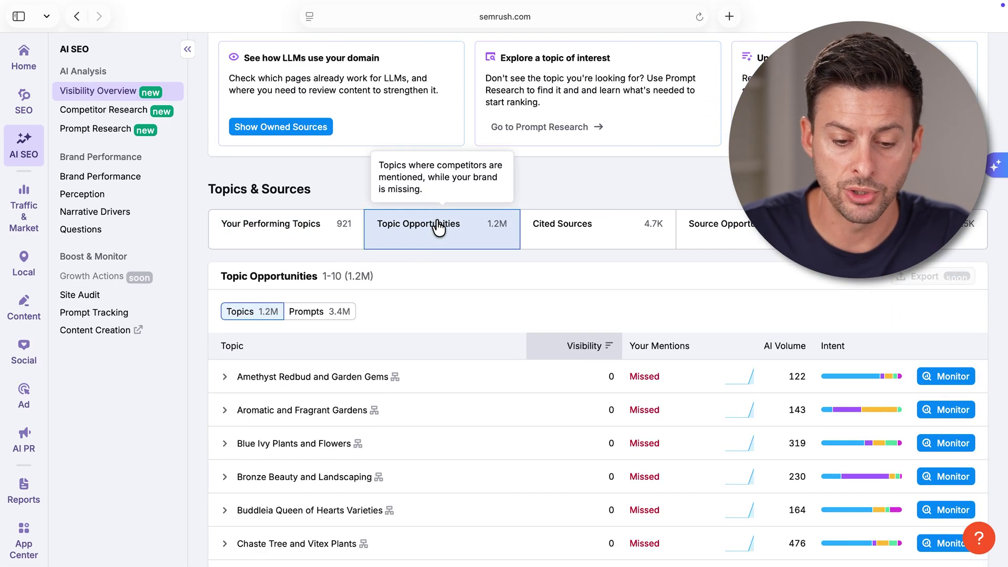
{"action": "scroll", "coordinate": [324, 398], "scroll_direction": "down", "scroll_amount": 3}
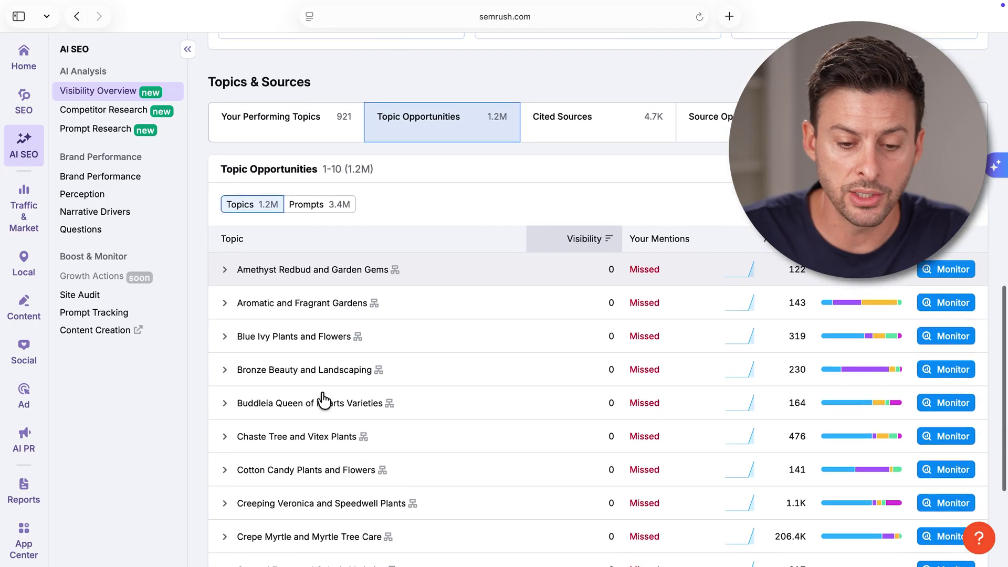
{"action": "left_click", "coordinate": [225, 264]}
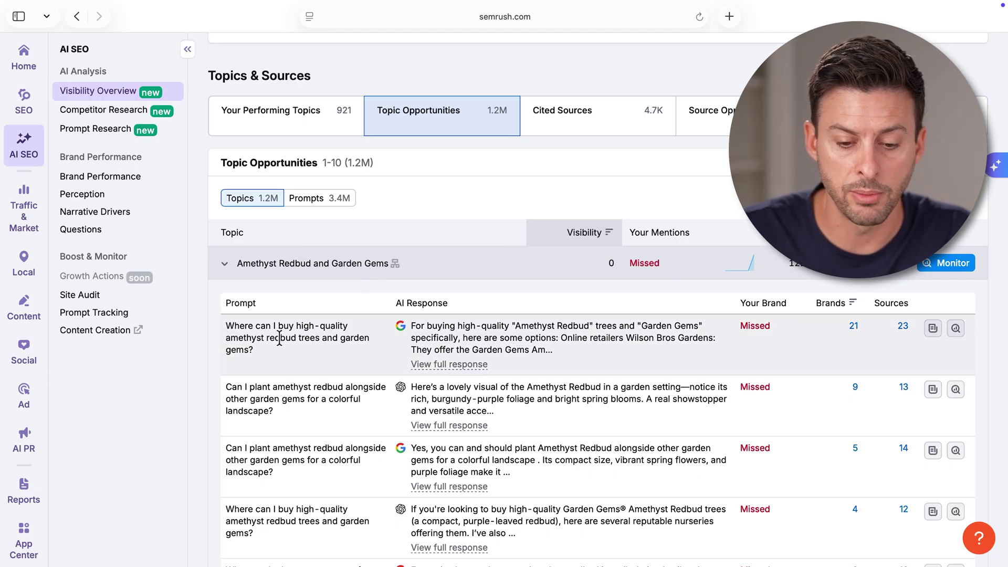
{"action": "double_click", "coordinate": [749, 323]}
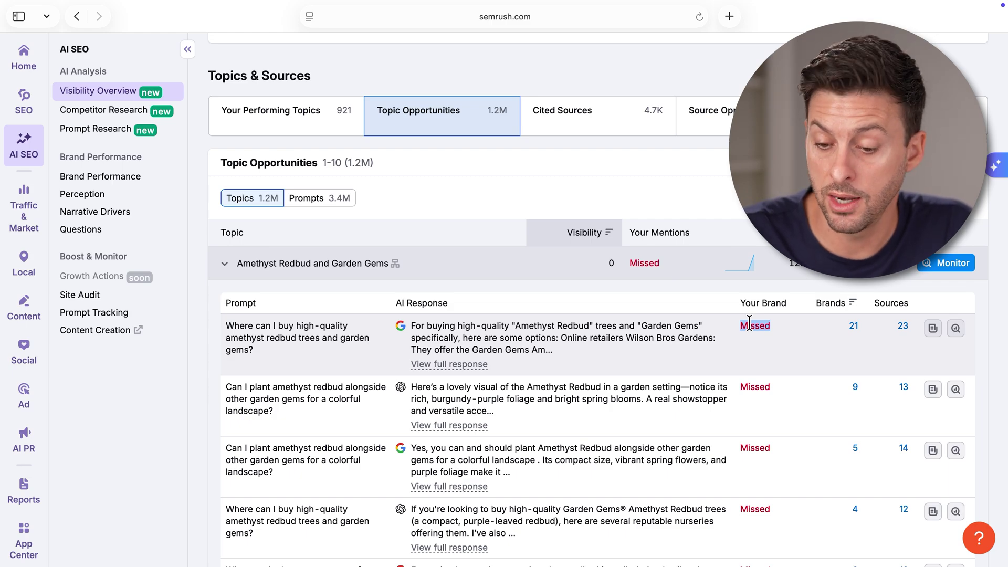
View the Cited Sources domains list, then go to Competitor Research for plantdelights.com
{"action": "scroll", "coordinate": [647, 377], "scroll_direction": "down", "scroll_amount": 10}
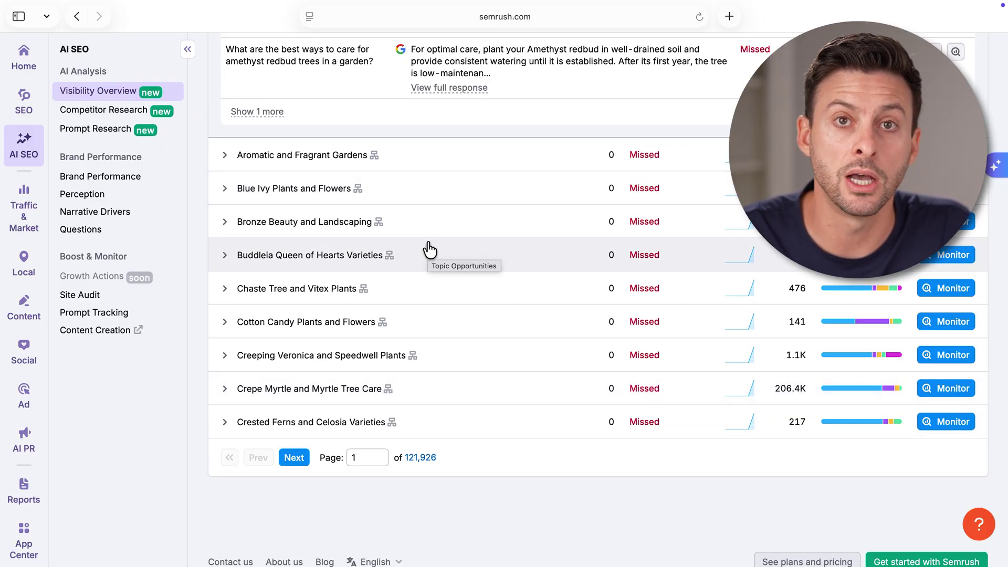
{"action": "scroll", "coordinate": [430, 249], "scroll_direction": "up", "scroll_amount": 10}
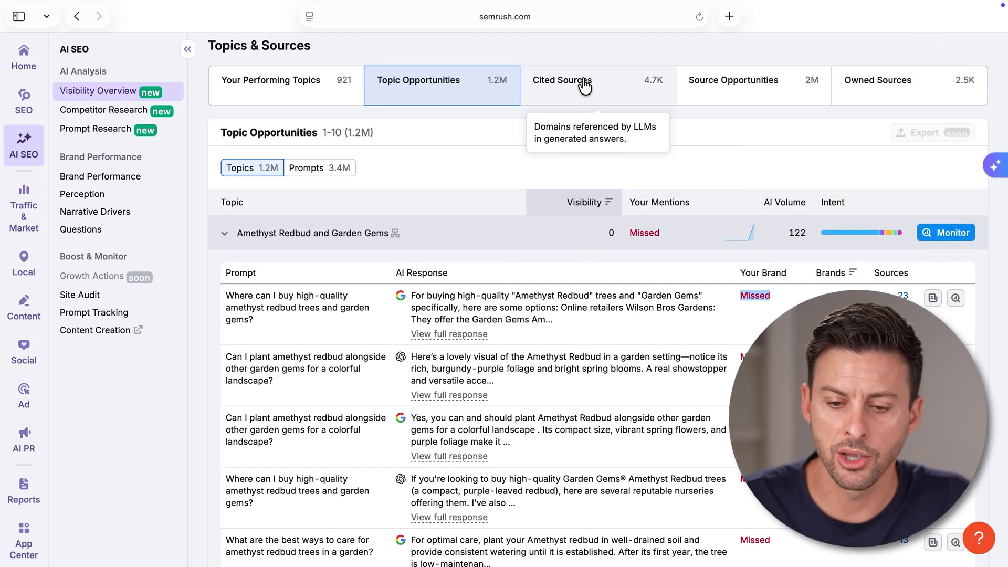
{"action": "left_click", "coordinate": [598, 90]}
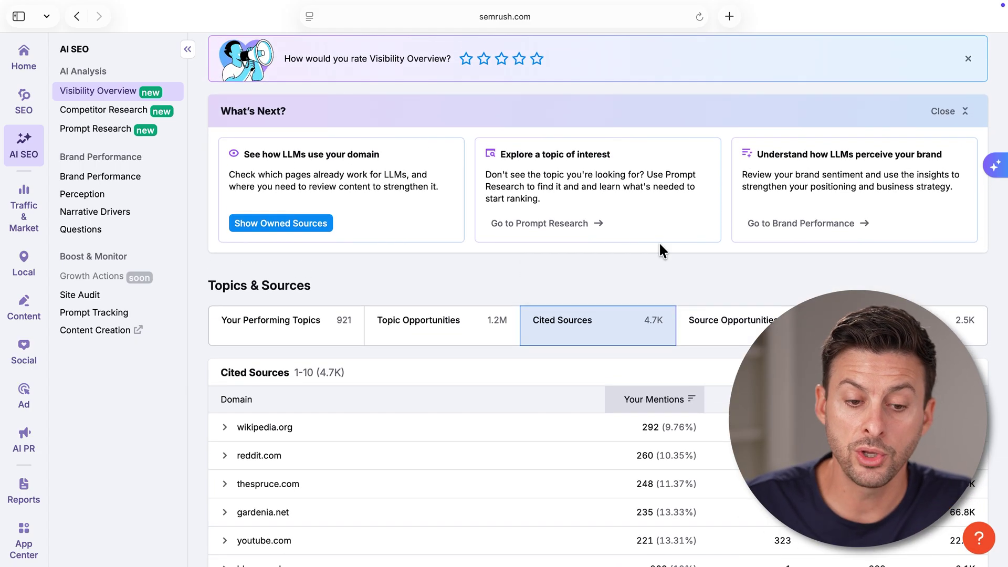
{"action": "left_click", "coordinate": [124, 111]}
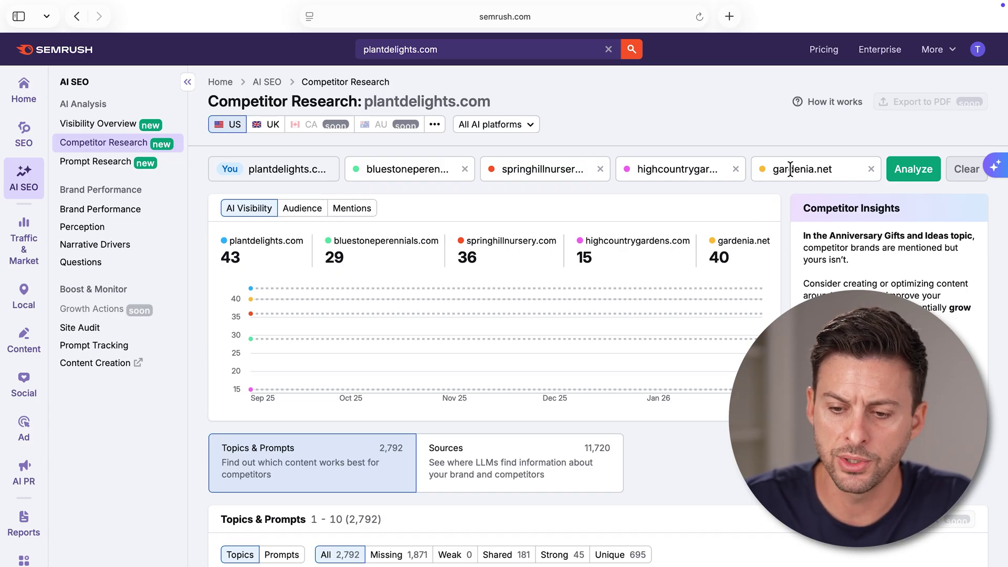
Check suggested competitors for the gardenia.net slot, then scroll to the Topics & Prompts table
{"action": "left_click", "coordinate": [790, 169]}
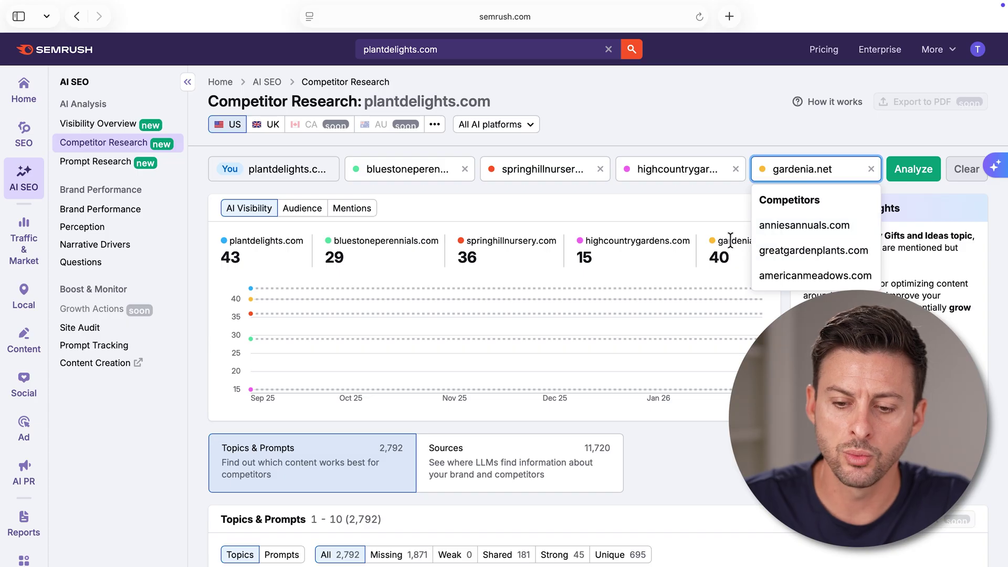
{"action": "left_click", "coordinate": [660, 191]}
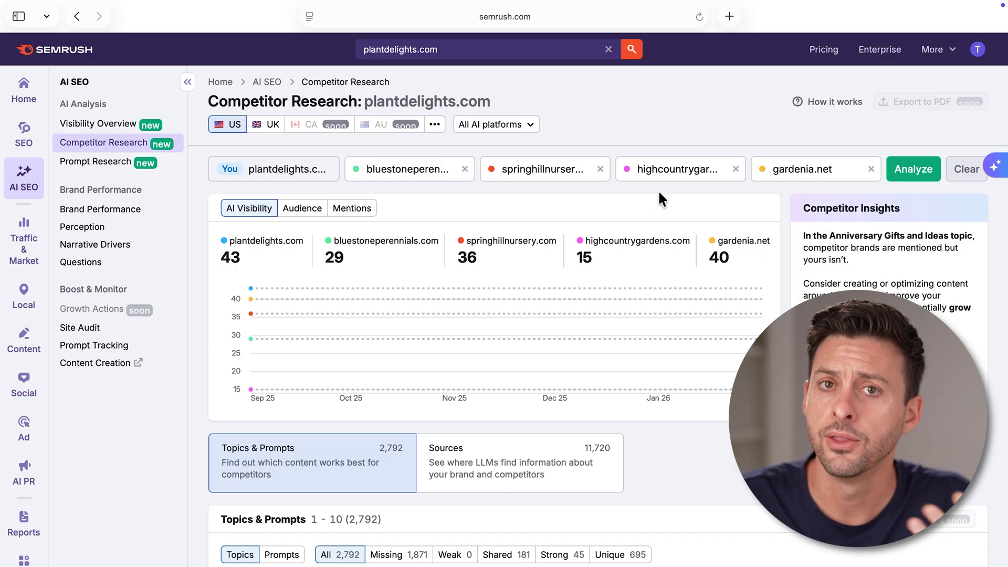
{"action": "scroll", "coordinate": [657, 190], "scroll_direction": "down", "scroll_amount": 6}
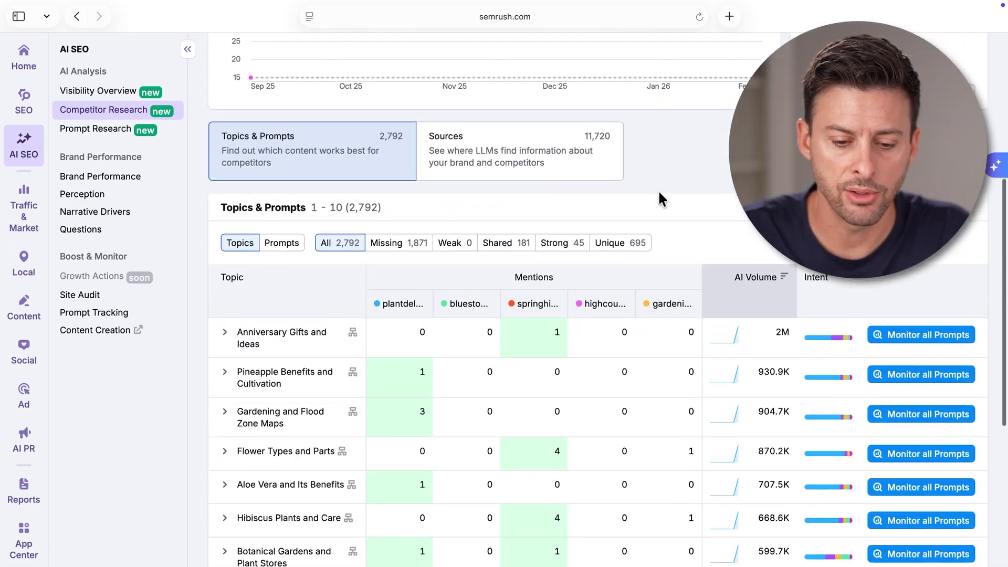
{"action": "scroll", "coordinate": [657, 190], "scroll_direction": "down", "scroll_amount": 2}
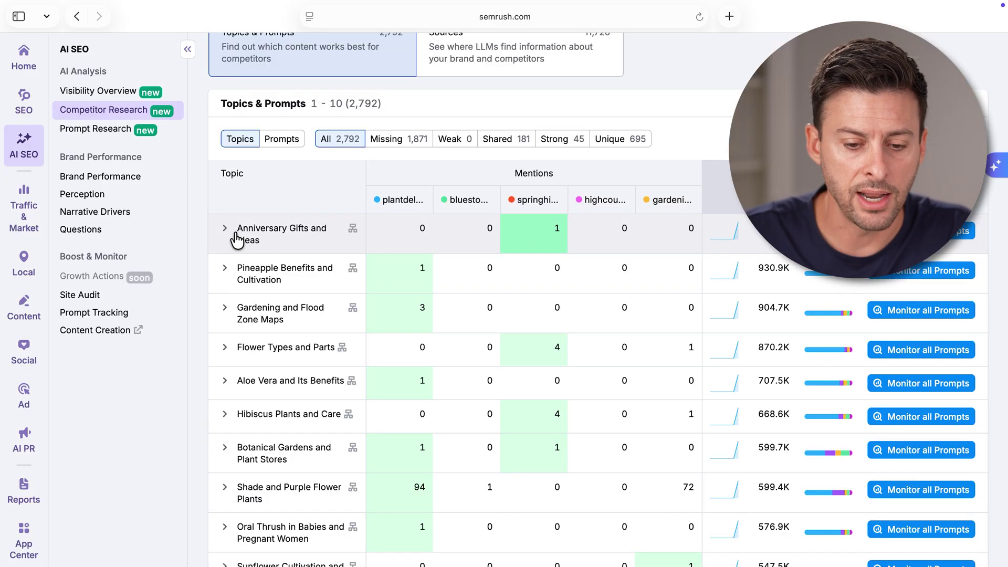
Expand Flower Types and Parts to review its prompts and AI responses, then open Brand Performance
{"action": "left_click", "coordinate": [225, 348]}
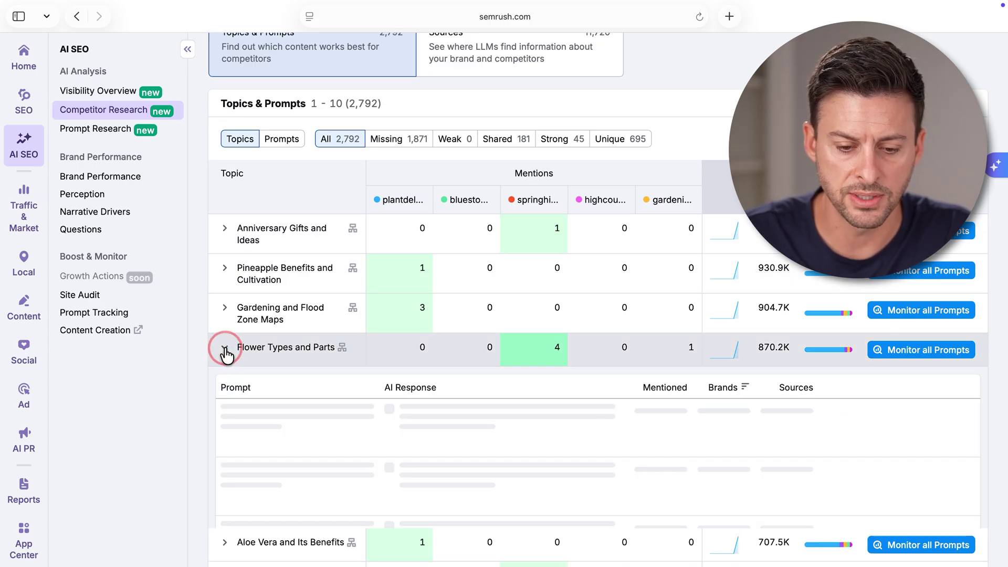
{"action": "scroll", "coordinate": [225, 352], "scroll_direction": "down", "scroll_amount": 3}
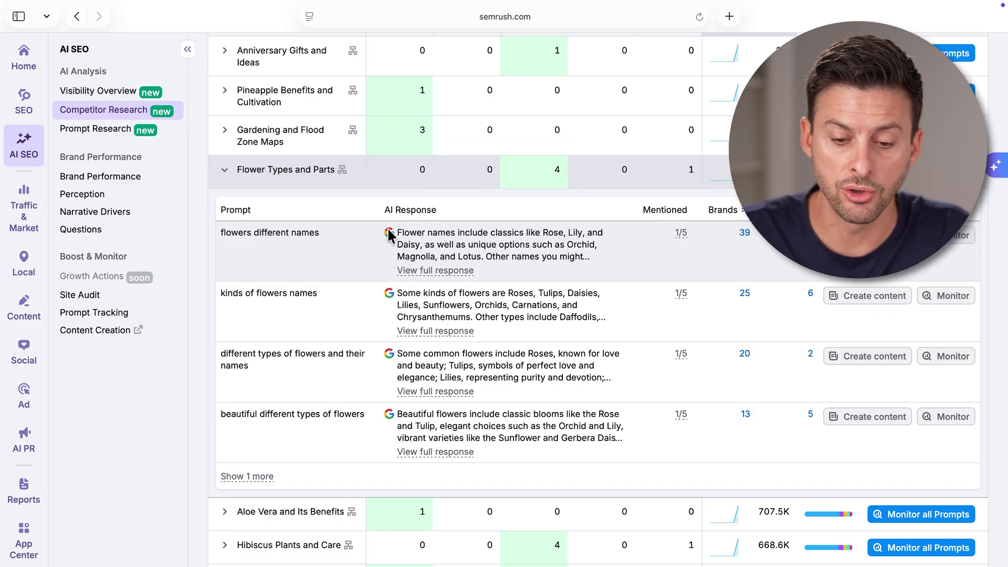
{"action": "scroll", "coordinate": [414, 263], "scroll_direction": "down", "scroll_amount": 2}
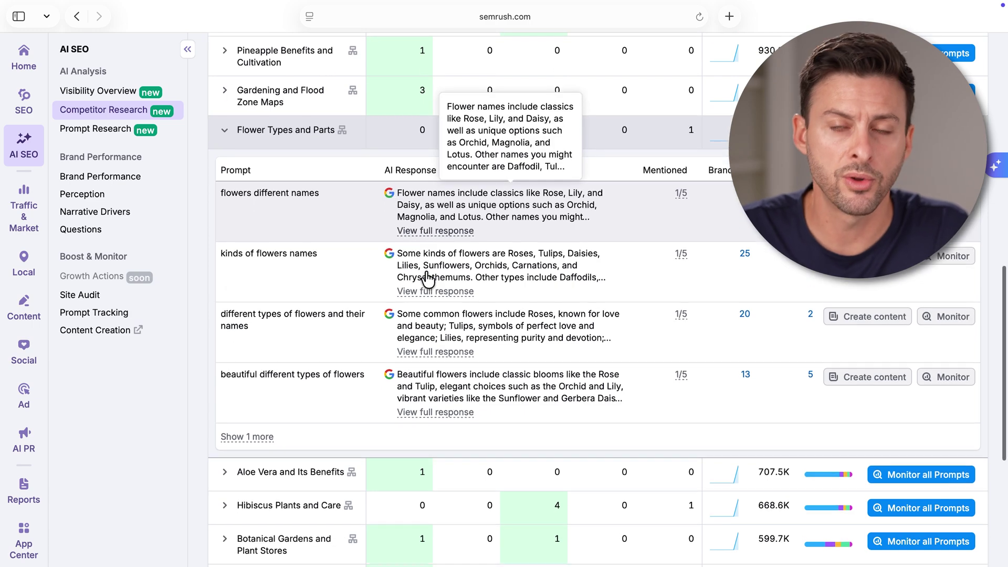
{"action": "scroll", "coordinate": [551, 310], "scroll_direction": "down", "scroll_amount": 6}
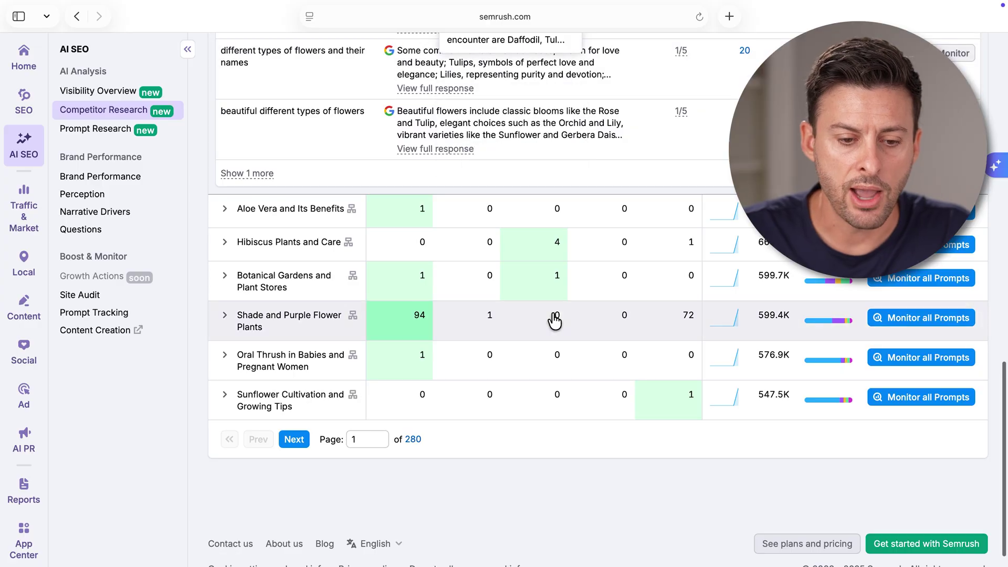
{"action": "scroll", "coordinate": [539, 178], "scroll_direction": "up", "scroll_amount": 10}
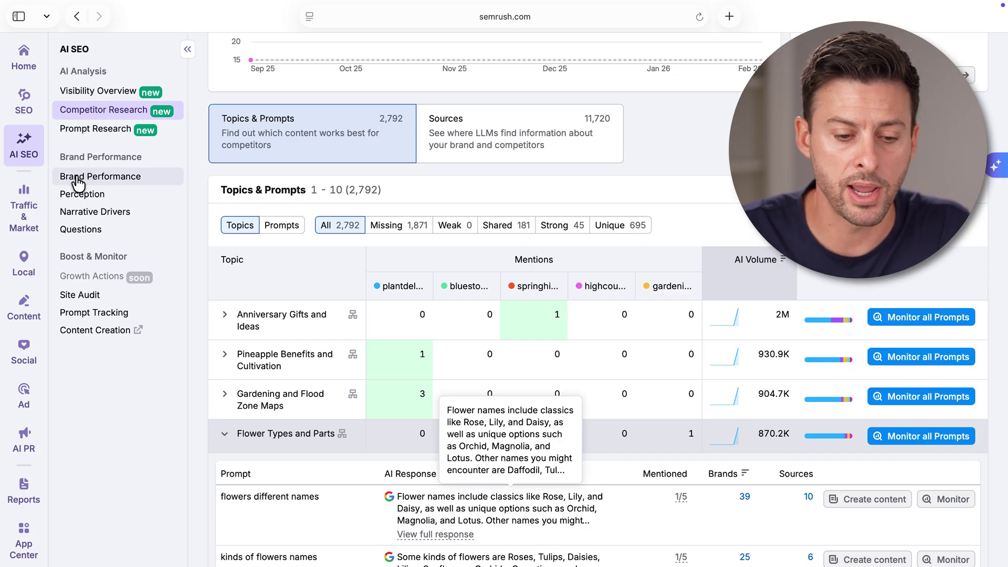
{"action": "left_click", "coordinate": [76, 177]}
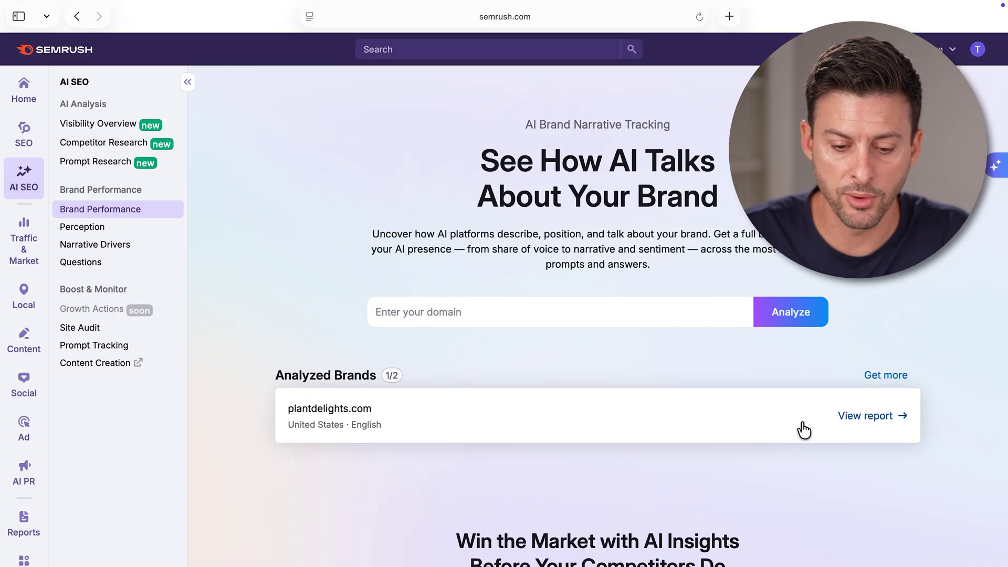
Open the existing plantdelights.com report under Analyzed Brands in Brand Performance
{"action": "left_click", "coordinate": [395, 314]}
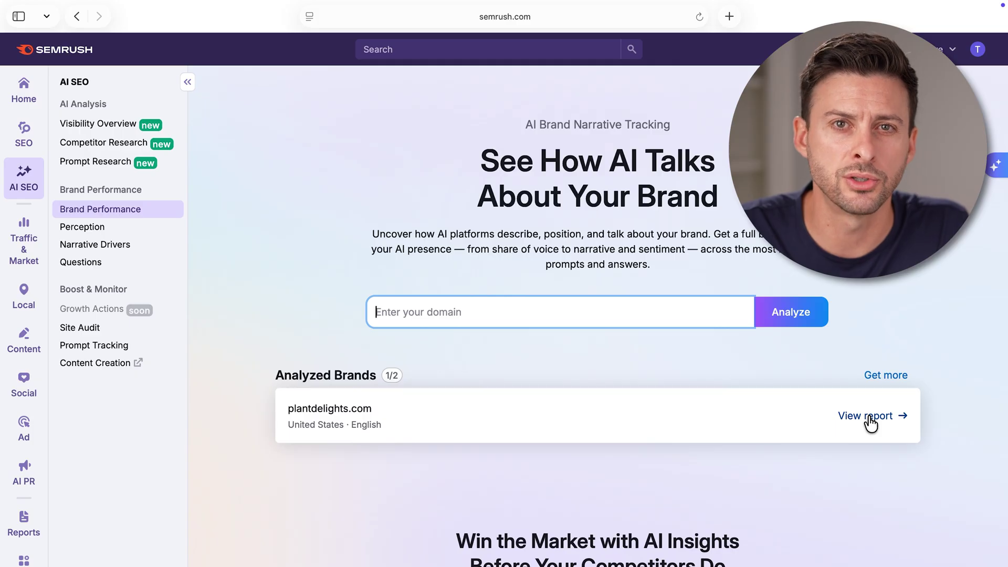
{"action": "left_click", "coordinate": [870, 417]}
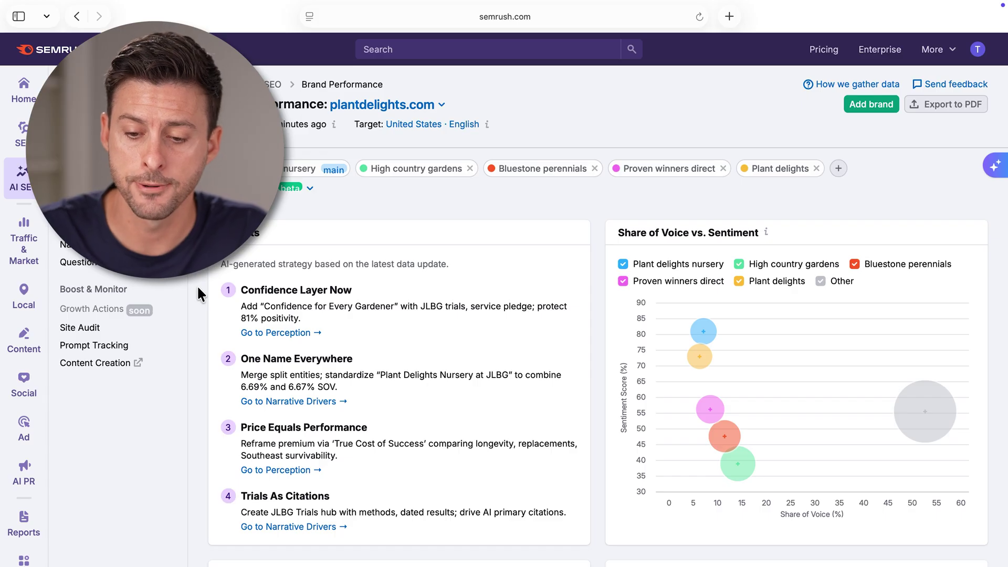
{"action": "scroll", "coordinate": [197, 284], "scroll_direction": "down", "scroll_amount": 3}
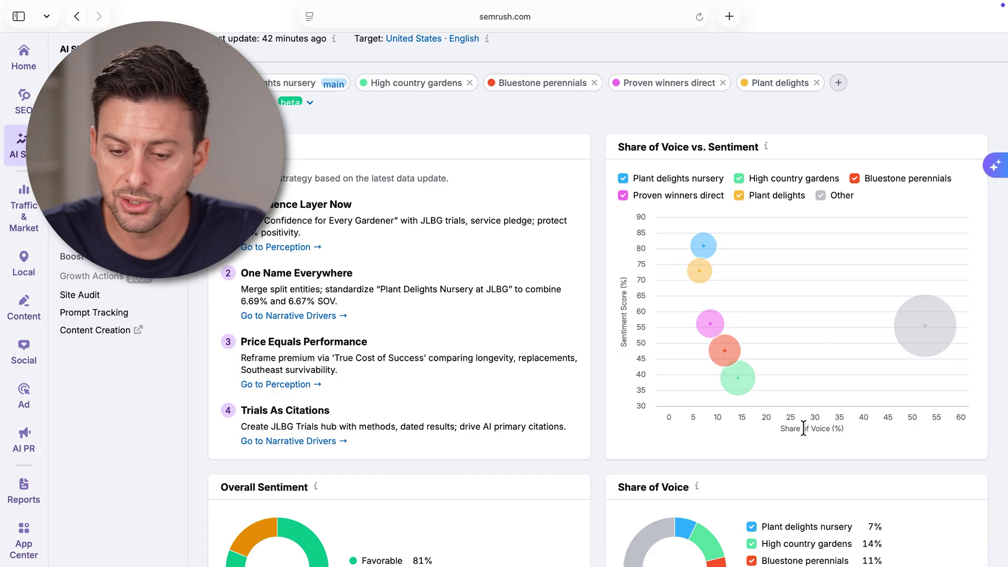
{"action": "mouse_move", "coordinate": [744, 372]}
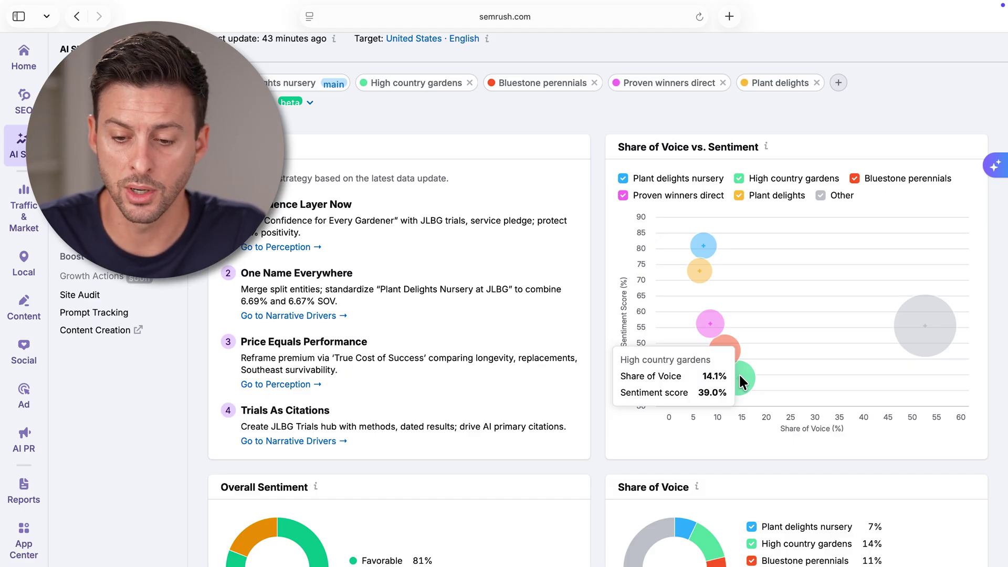
{"action": "mouse_move", "coordinate": [707, 249]}
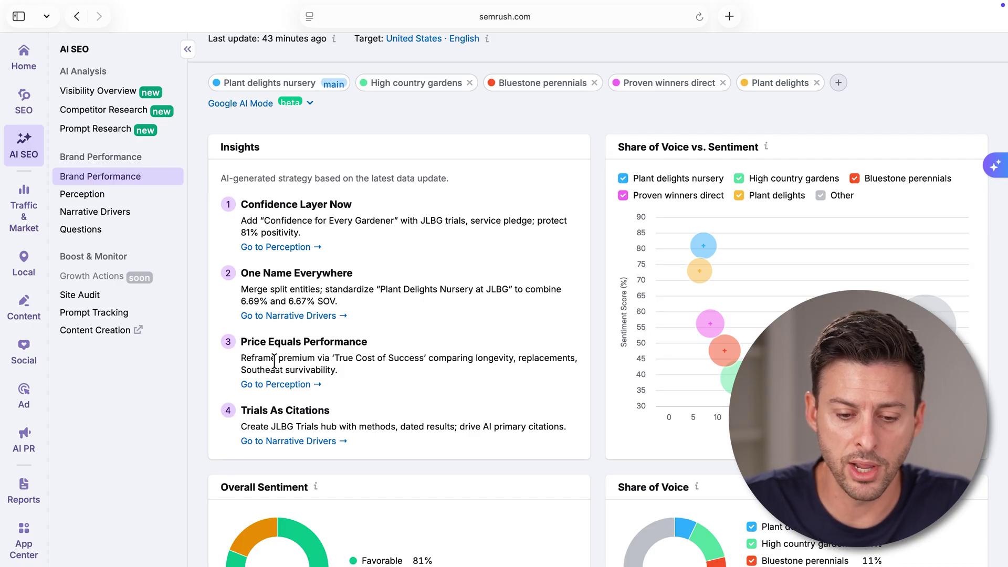
{"action": "left_click", "coordinate": [339, 358]}
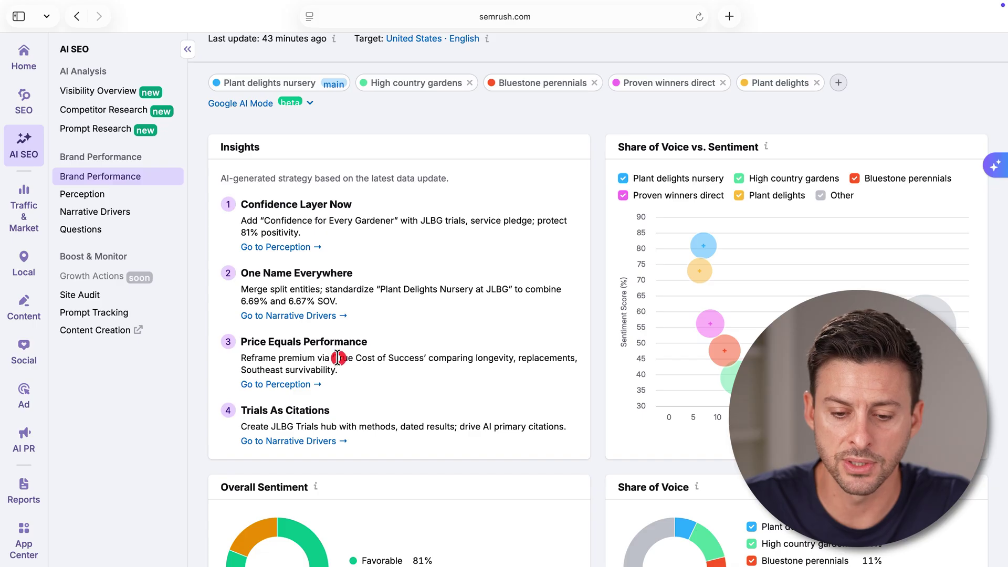
{"action": "left_click_drag", "start_coordinate": [339, 358], "coordinate": [399, 359]}
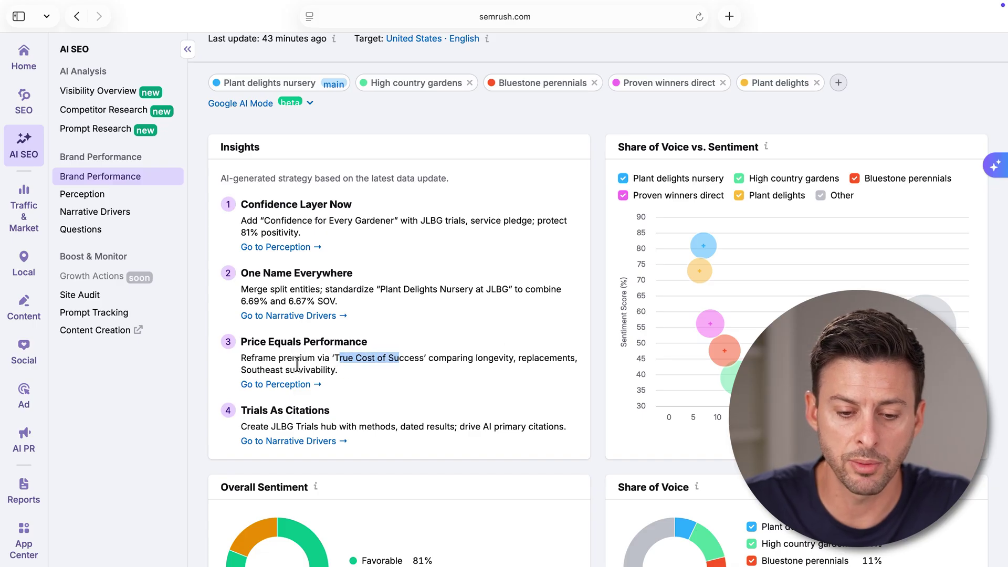
{"action": "left_click_drag", "start_coordinate": [241, 369], "coordinate": [324, 370]}
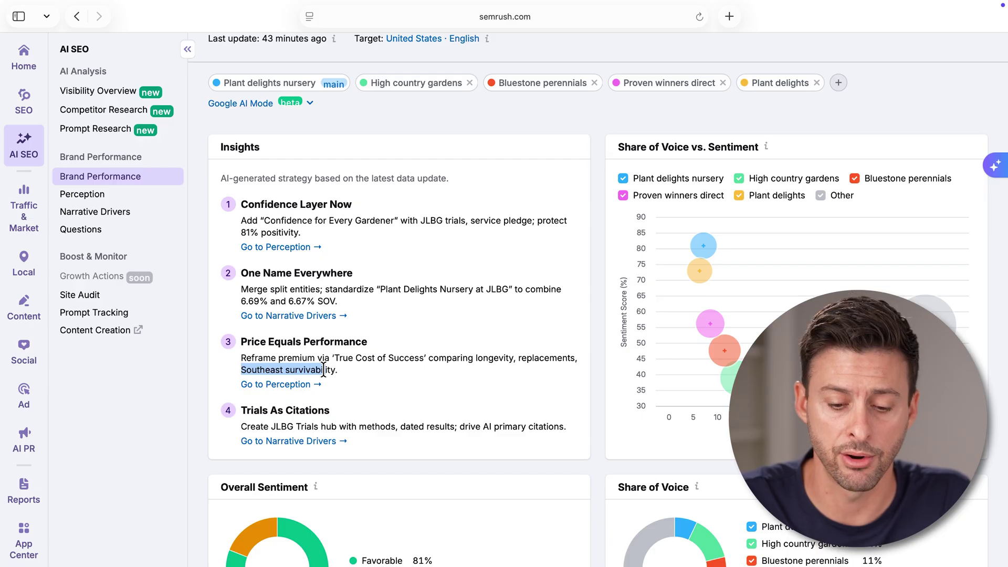
{"action": "scroll", "coordinate": [323, 369], "scroll_direction": "down", "scroll_amount": 10}
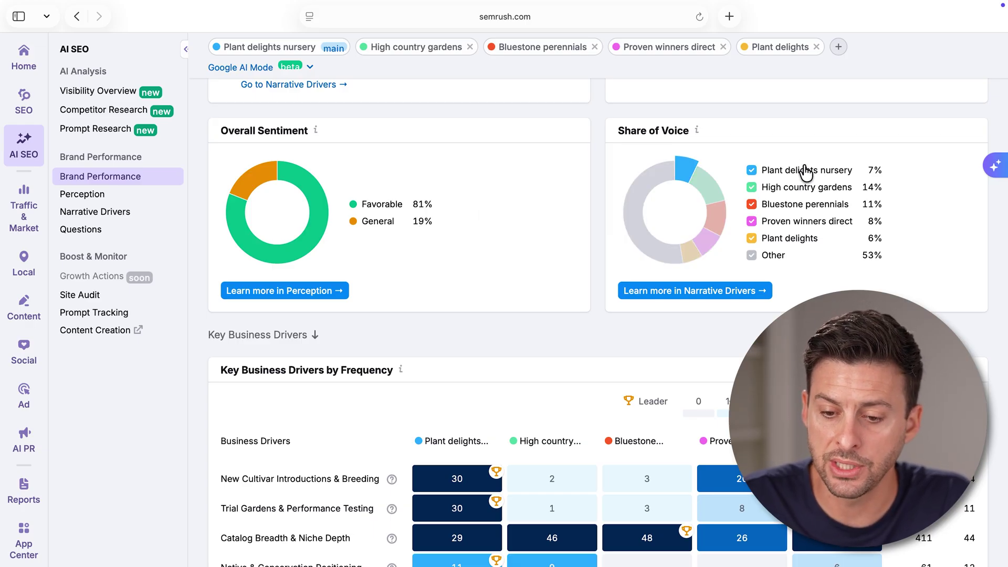
{"action": "mouse_move", "coordinate": [709, 184]}
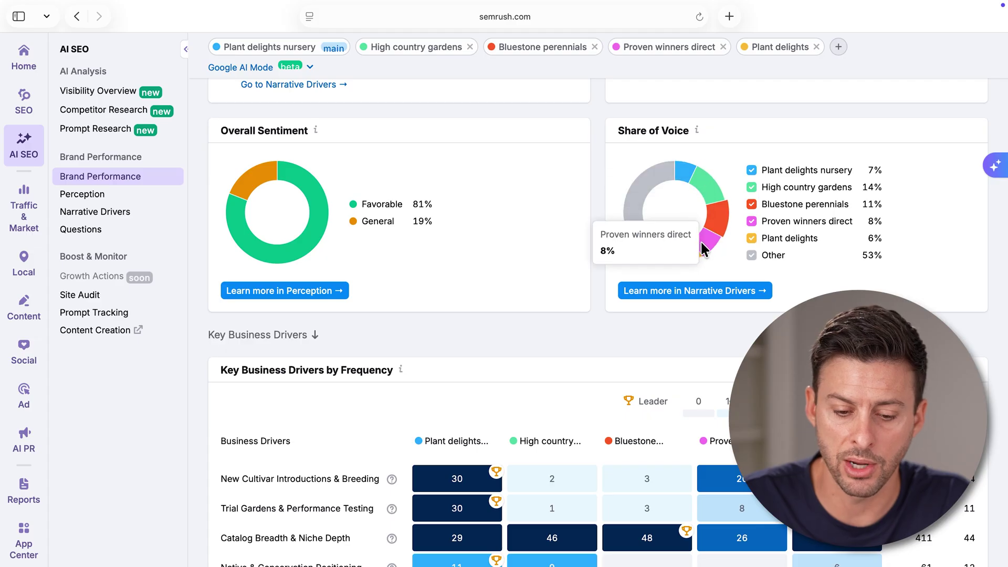
{"action": "scroll", "coordinate": [687, 245], "scroll_direction": "down", "scroll_amount": 5}
{"action": "scroll", "coordinate": [687, 245], "scroll_direction": "down", "scroll_amount": 2}
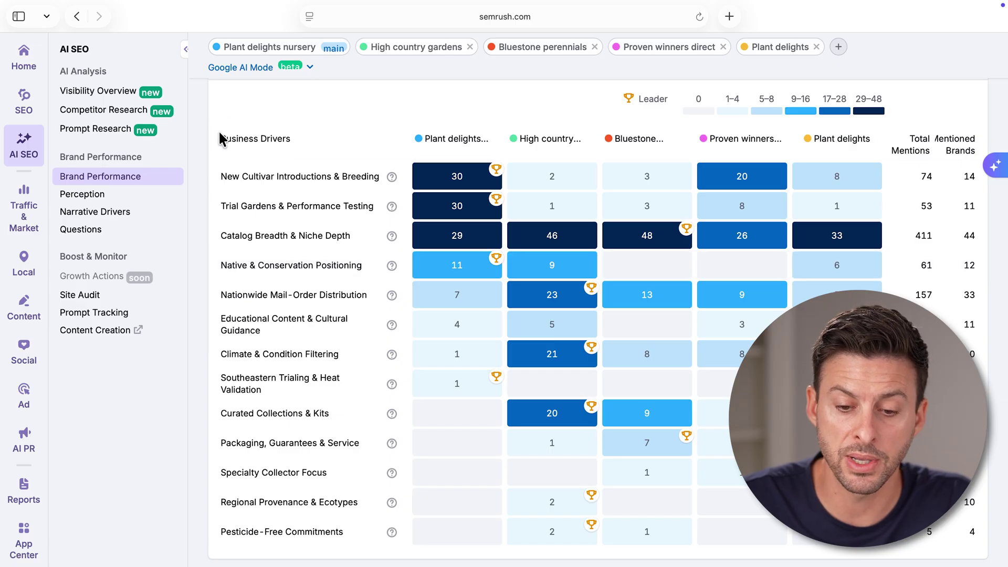
{"action": "mouse_move", "coordinate": [273, 138]}
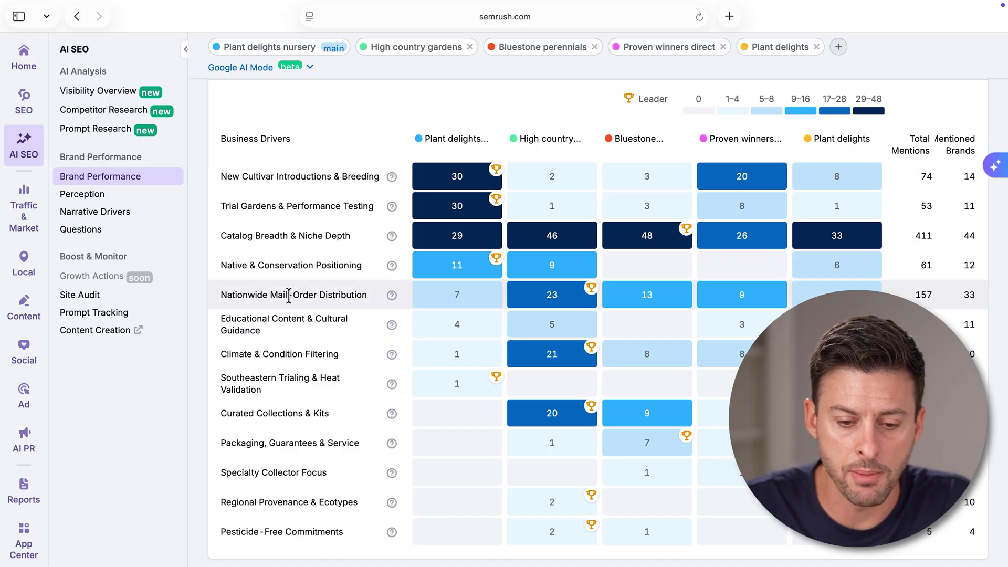
Show the Nationwide Mail-Order Distribution and Climate & Condition Filtering tooltips, highlighting the latter's description
{"action": "mouse_move", "coordinate": [392, 300]}
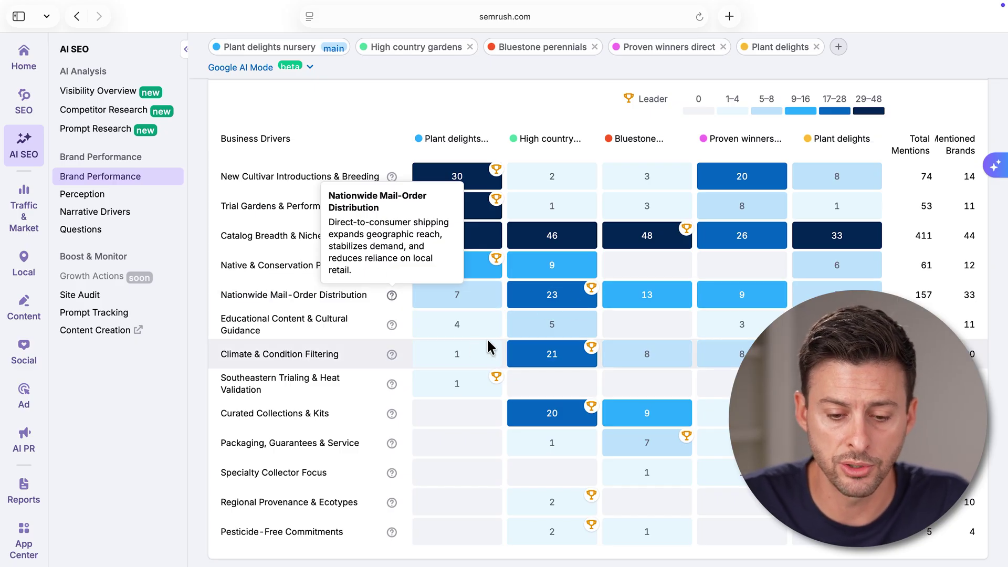
{"action": "mouse_move", "coordinate": [388, 356]}
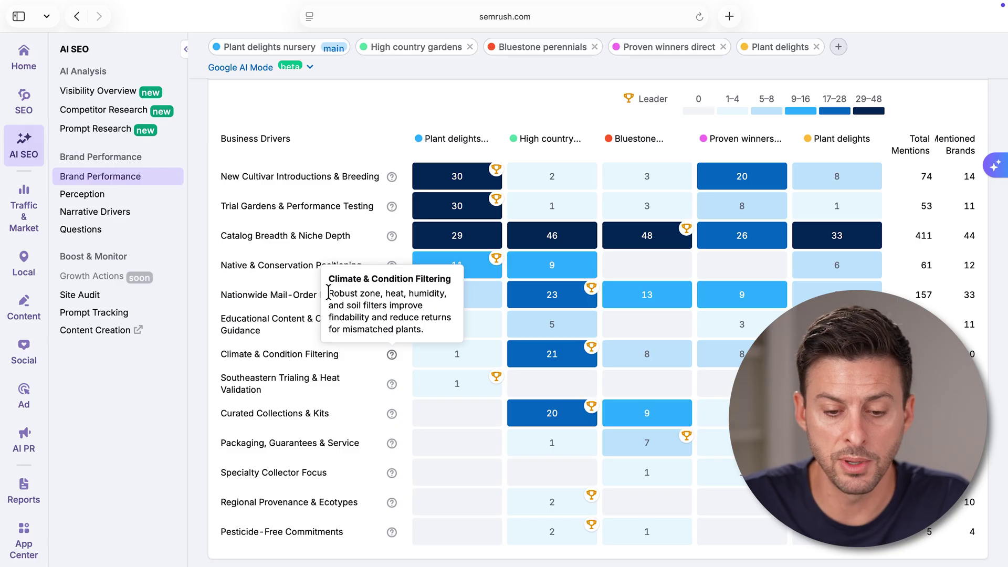
{"action": "left_click_drag", "start_coordinate": [351, 306], "coordinate": [391, 329]}
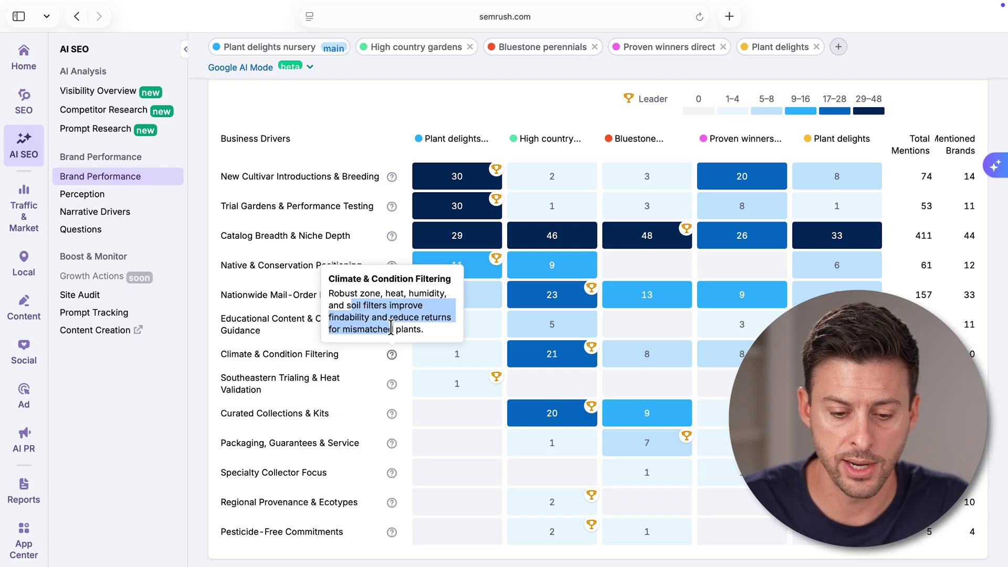
Open the Perception report under Brand Performance for plantdelights.com
{"action": "mouse_move", "coordinate": [391, 415]}
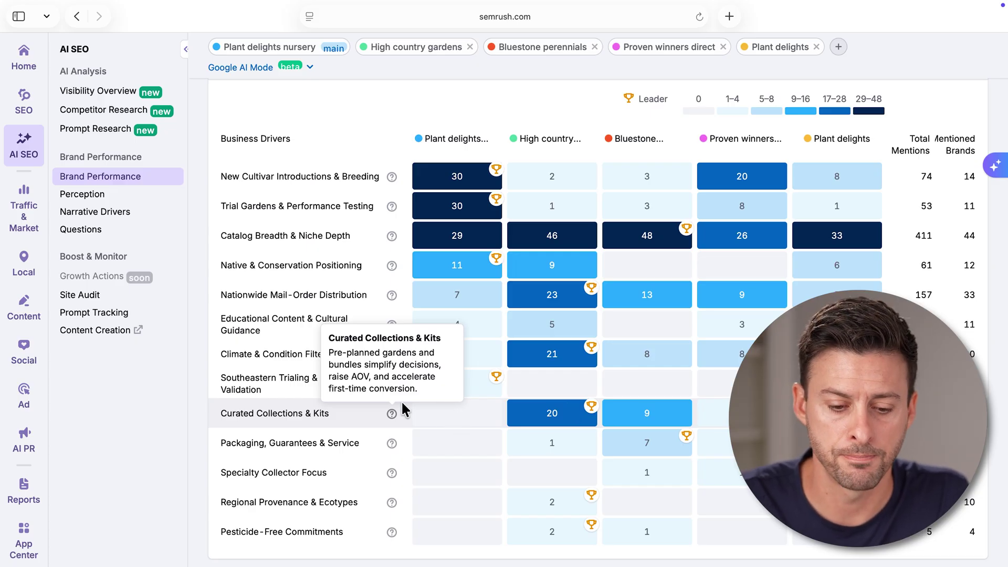
{"action": "left_click", "coordinate": [77, 195]}
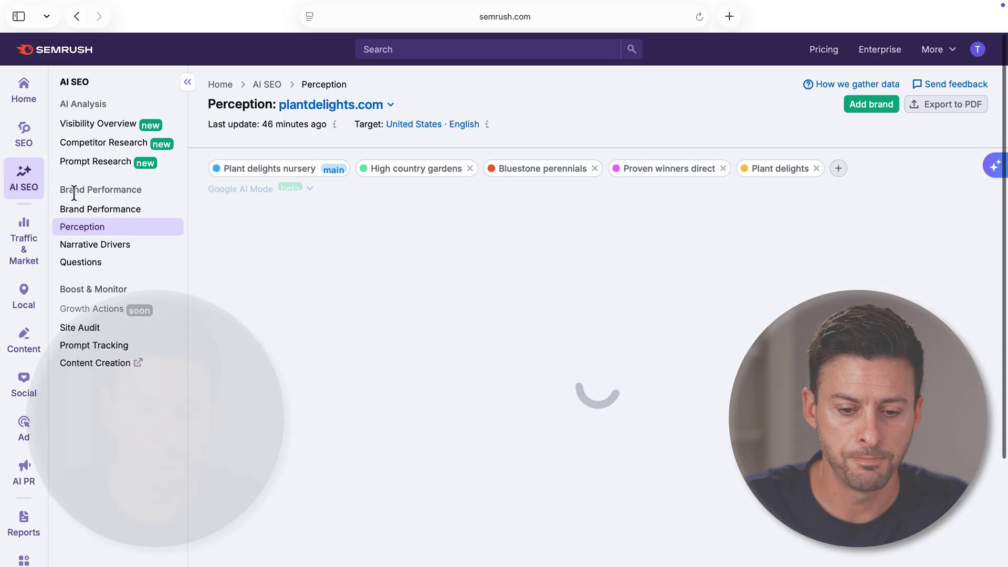
Scroll past Insights and Overall Sentiment to the Key Sentiment Drivers strengths and weaknesses
{"action": "scroll", "coordinate": [291, 275], "scroll_direction": "down", "scroll_amount": 1}
{"action": "scroll", "coordinate": [289, 270], "scroll_direction": "down", "scroll_amount": 2}
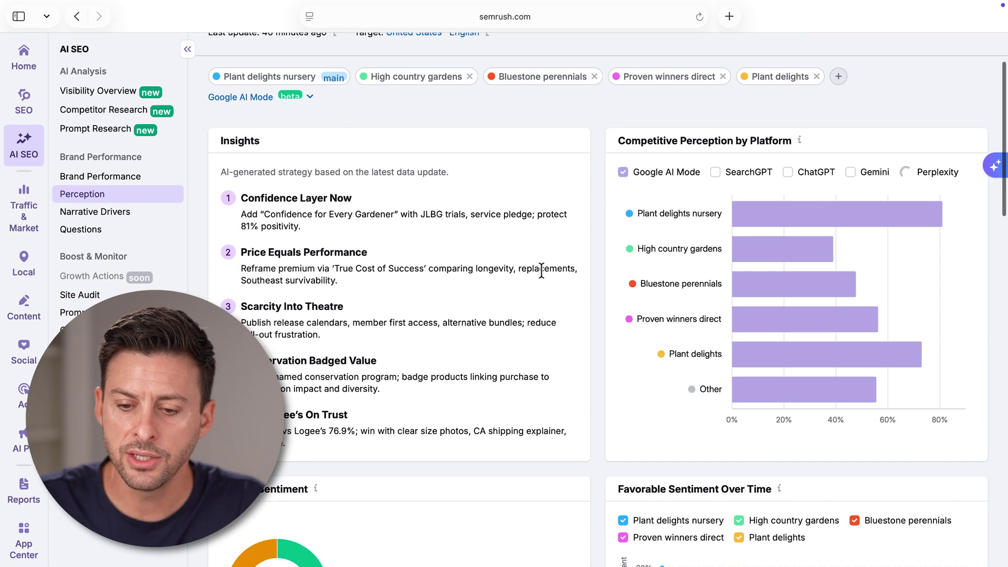
{"action": "mouse_move", "coordinate": [782, 225]}
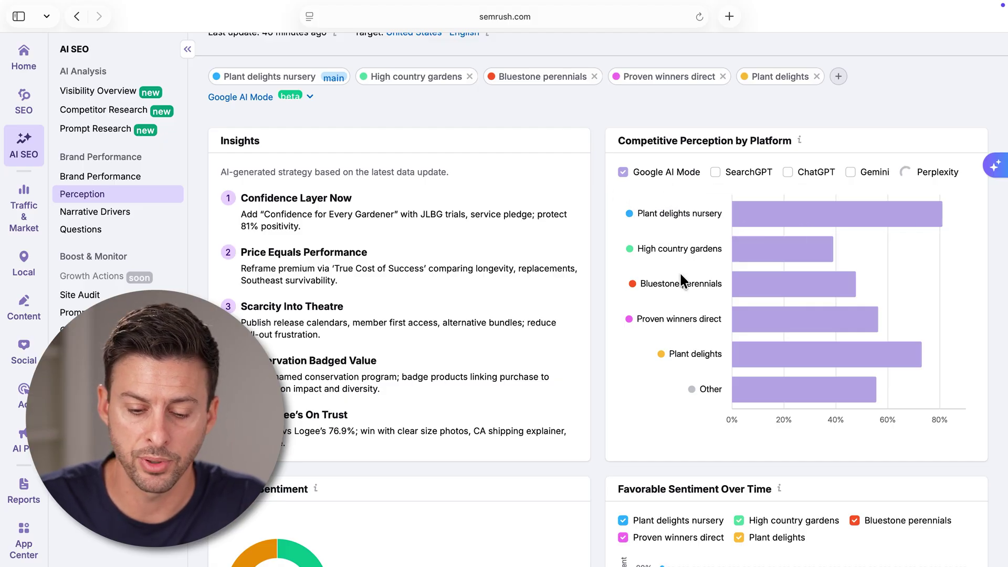
{"action": "scroll", "coordinate": [679, 277], "scroll_direction": "down", "scroll_amount": 5}
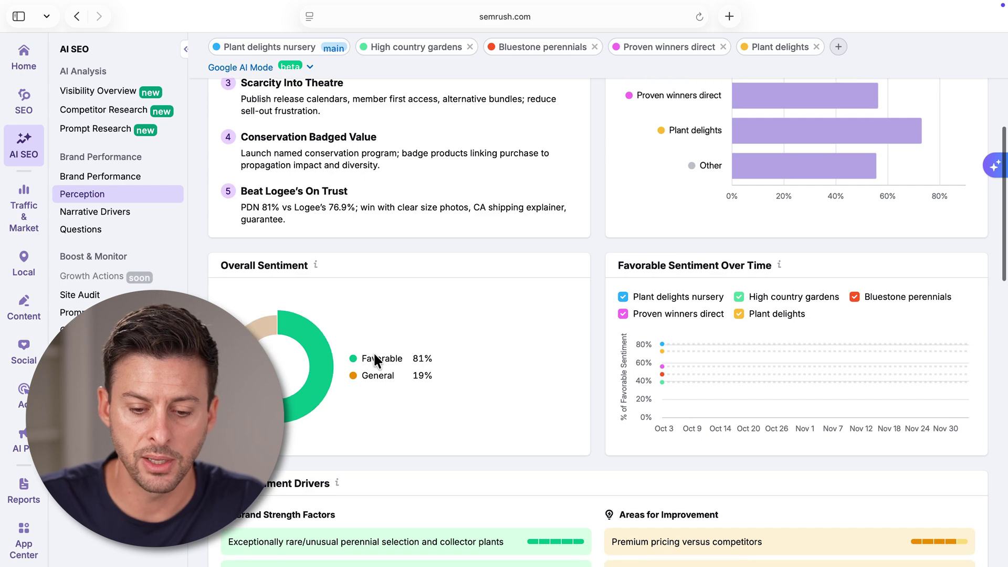
{"action": "scroll", "coordinate": [454, 394], "scroll_direction": "down", "scroll_amount": 1}
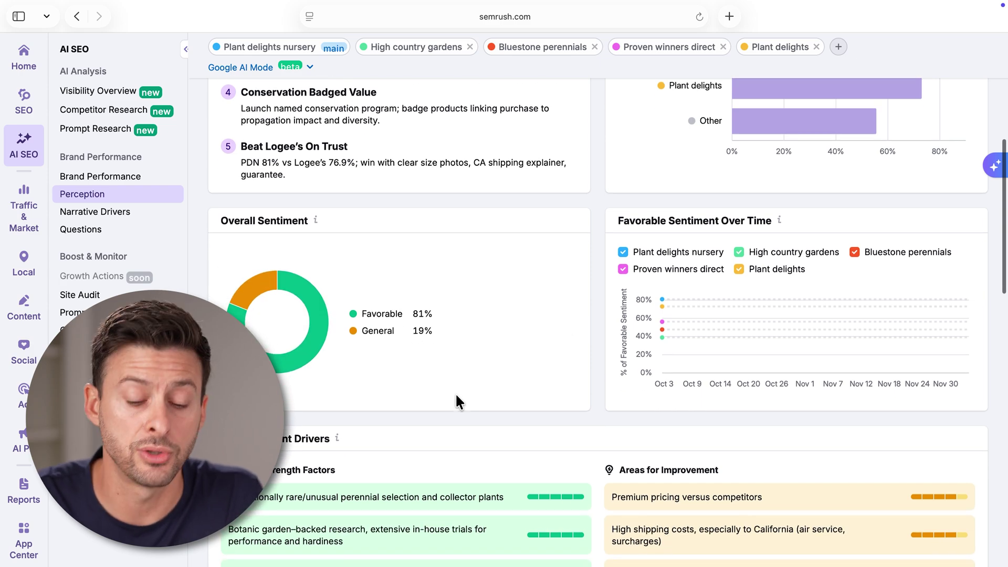
{"action": "scroll", "coordinate": [456, 397], "scroll_direction": "down", "scroll_amount": 7}
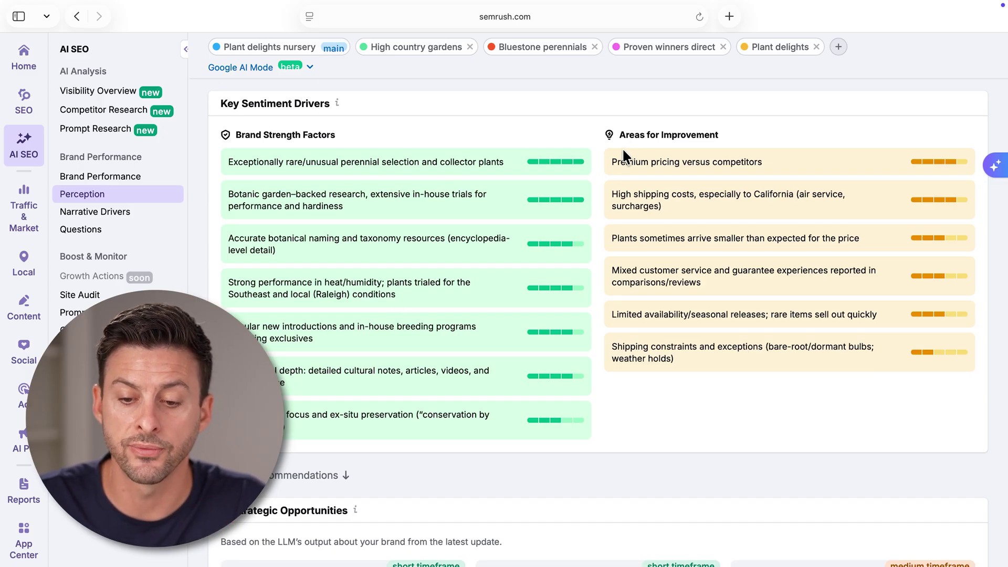
Highlight the premium pricing and plants-arriving-smaller weaknesses under Areas for Improvement
{"action": "left_click_drag", "start_coordinate": [612, 163], "coordinate": [768, 163]}
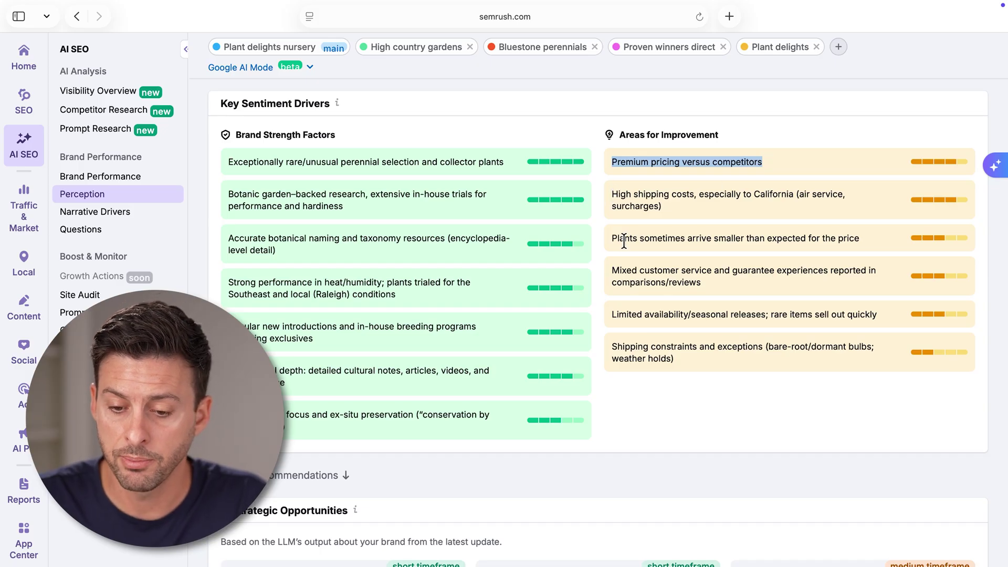
{"action": "left_click_drag", "start_coordinate": [618, 239], "coordinate": [760, 238]}
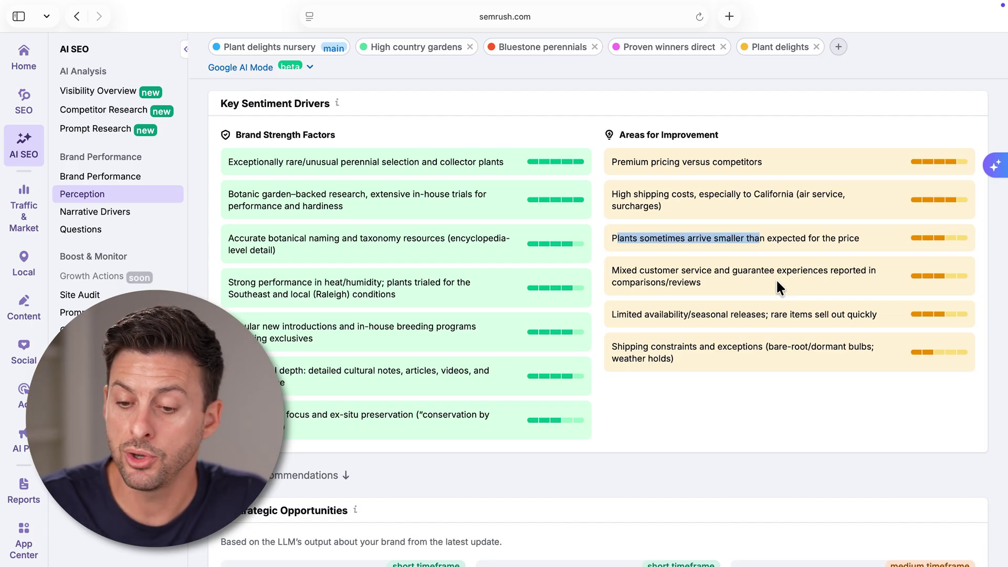
{"action": "left_click", "coordinate": [667, 240]}
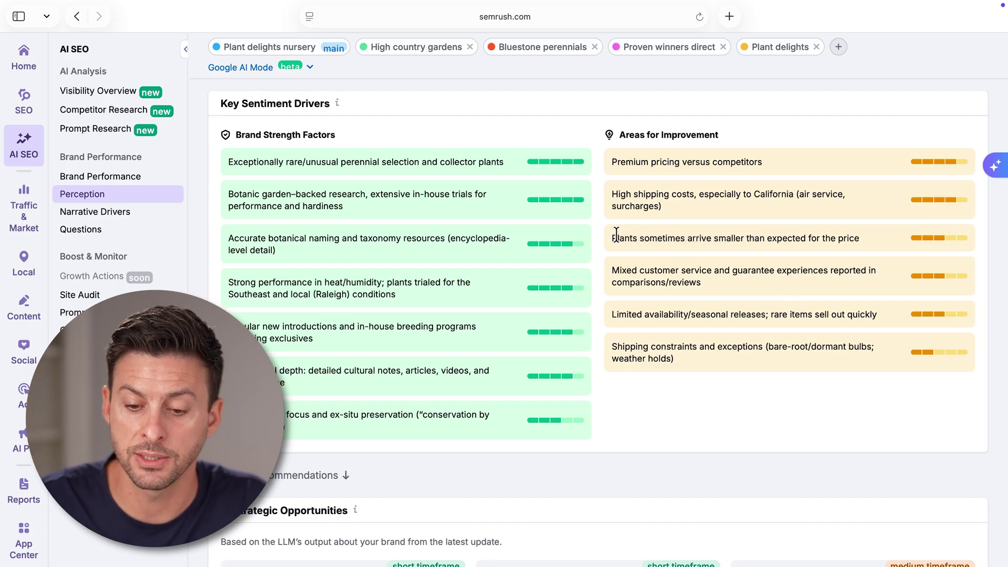
{"action": "left_click_drag", "start_coordinate": [611, 237], "coordinate": [738, 239]}
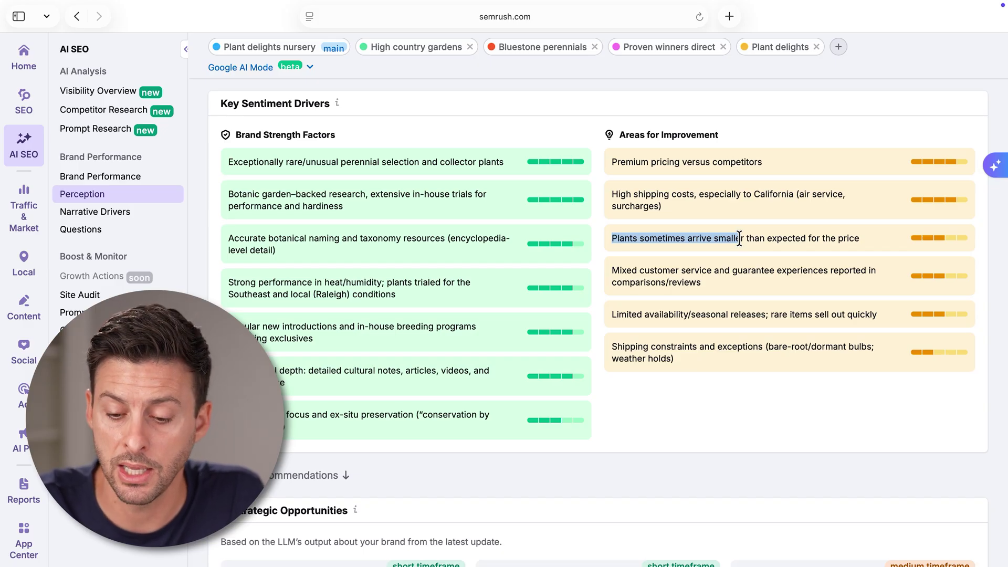
Scroll down to the Perception report's AI Strategic Opportunities cards
{"action": "scroll", "coordinate": [739, 239], "scroll_direction": "down", "scroll_amount": 2}
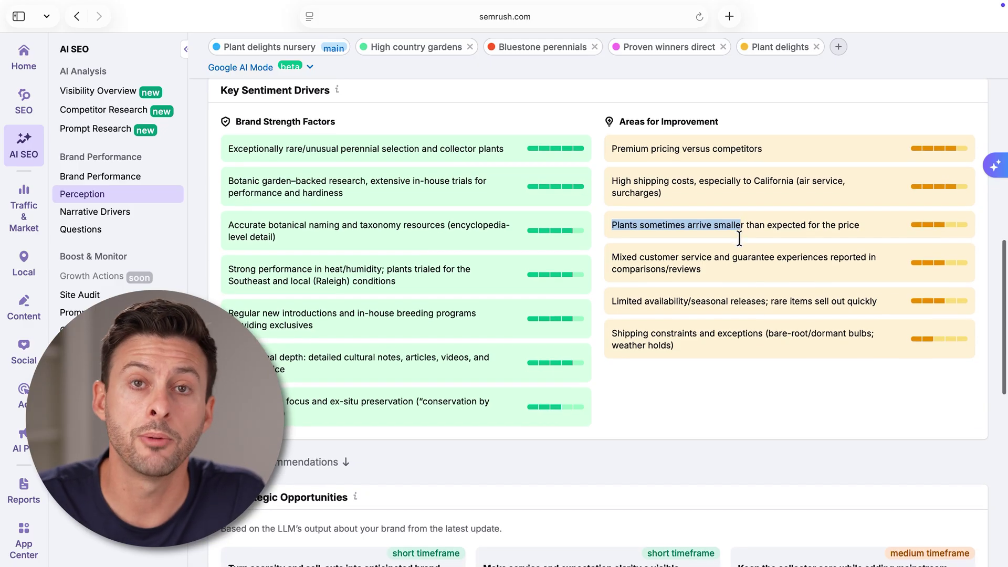
{"action": "scroll", "coordinate": [739, 239], "scroll_direction": "down", "scroll_amount": 10}
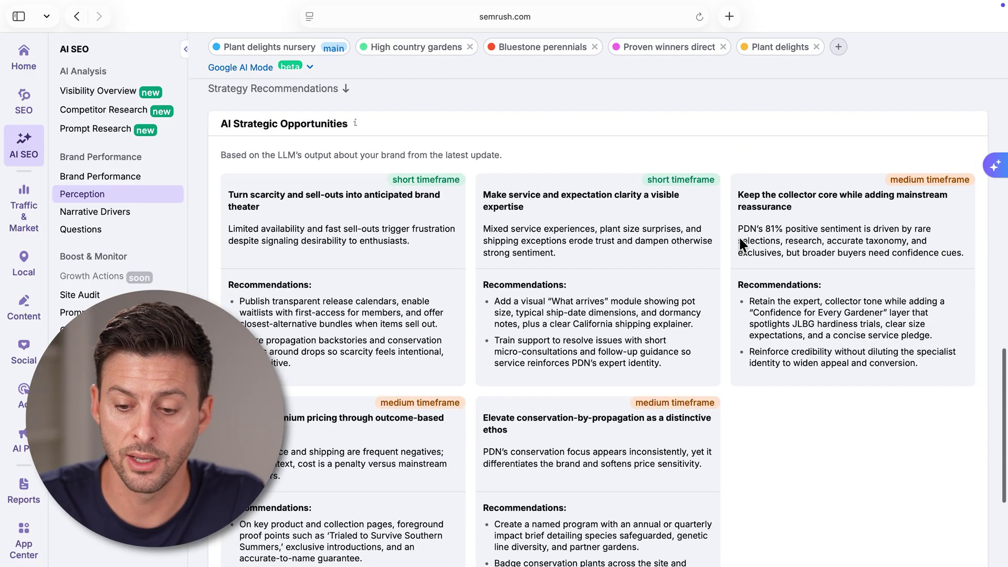
{"action": "scroll", "coordinate": [738, 235], "scroll_direction": "down", "scroll_amount": 2}
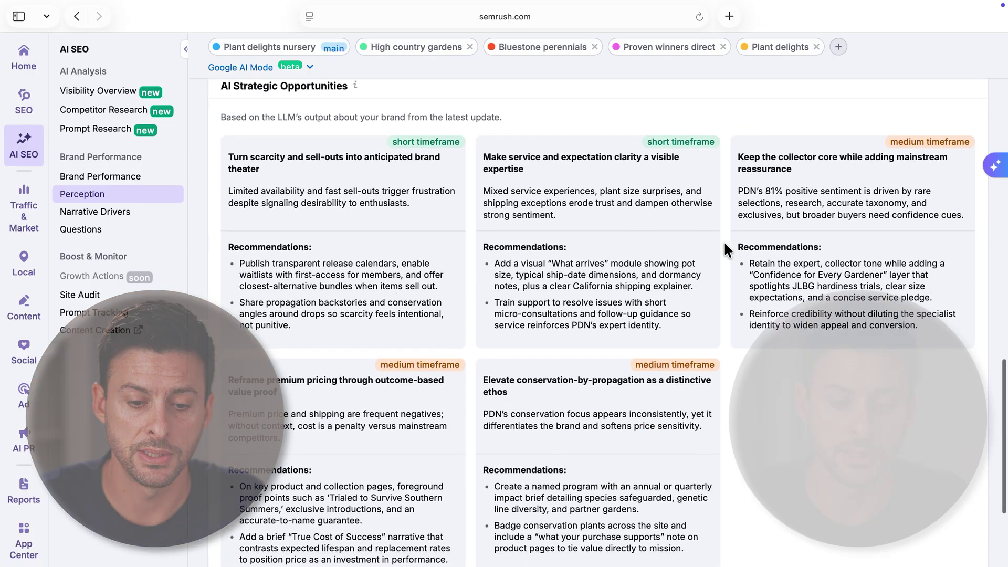
Highlight the release calendars and What arrives module recommendations, then open Narrative Drivers
{"action": "scroll", "coordinate": [723, 240], "scroll_direction": "up", "scroll_amount": 1}
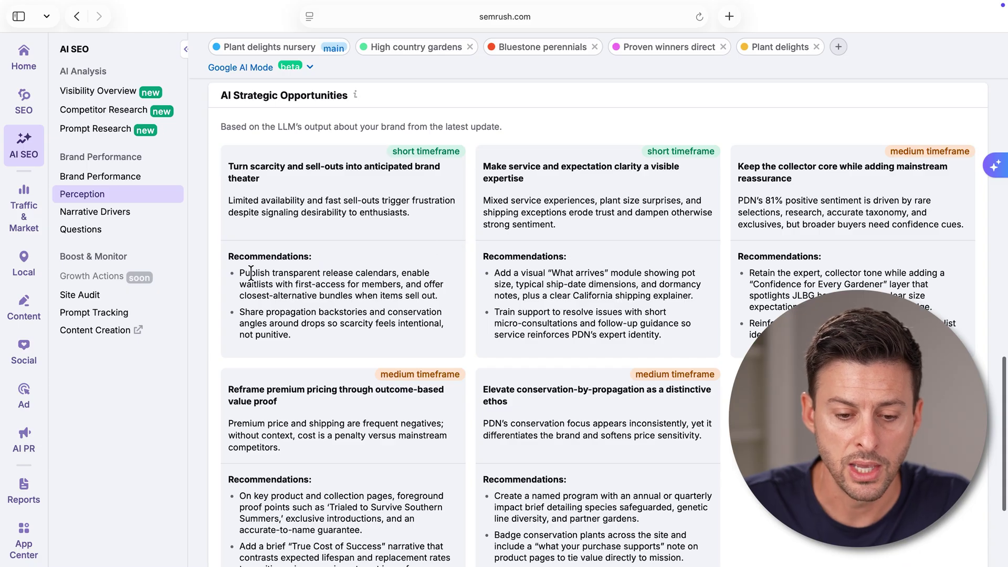
{"action": "left_click_drag", "start_coordinate": [240, 273], "coordinate": [404, 285]}
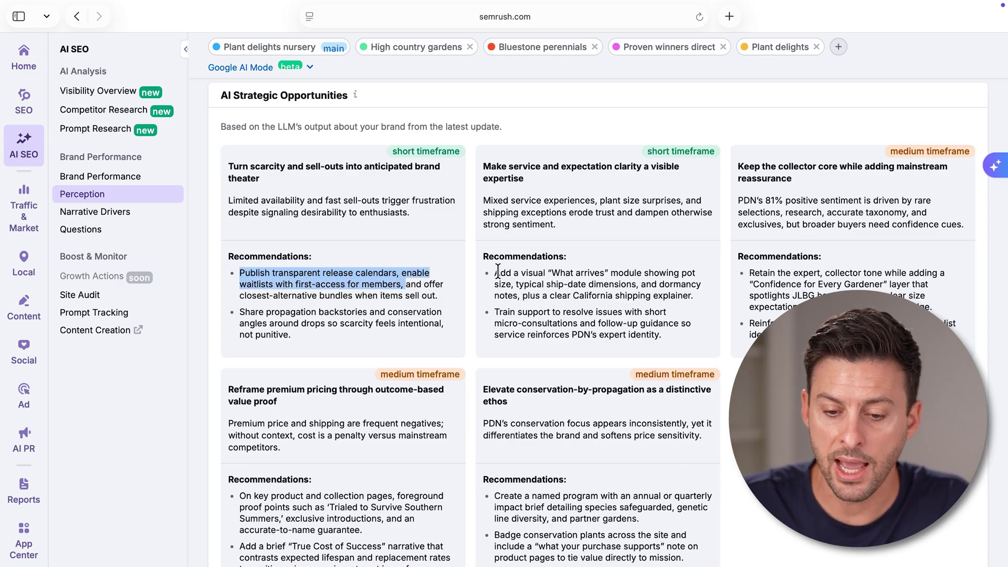
{"action": "left_click_drag", "start_coordinate": [495, 272], "coordinate": [565, 295]}
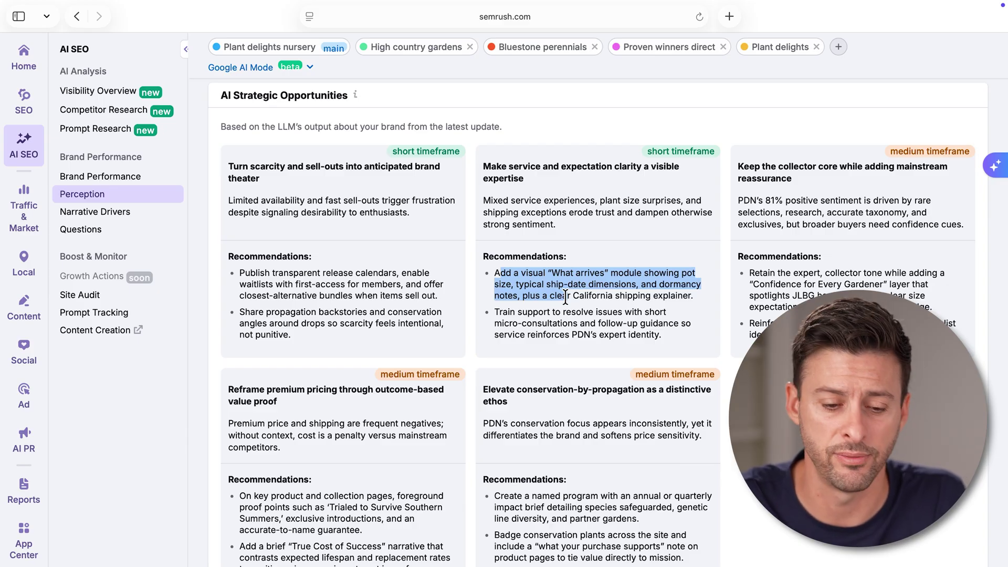
{"action": "left_click", "coordinate": [88, 213]}
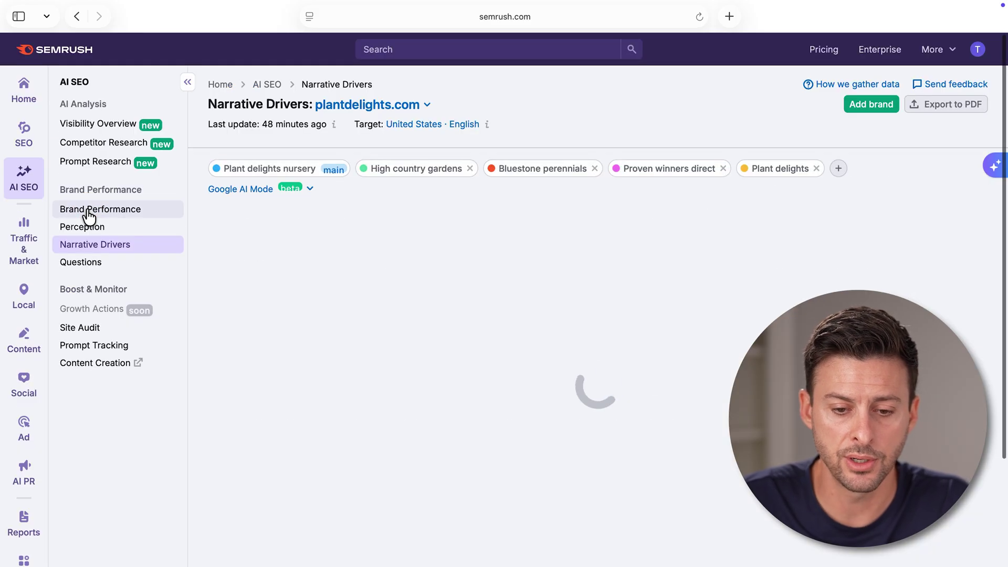
Expand the rare perennials question's answer snapshot and mark the Plant Delights Nursery mention
{"action": "scroll", "coordinate": [386, 323], "scroll_direction": "down", "scroll_amount": 10}
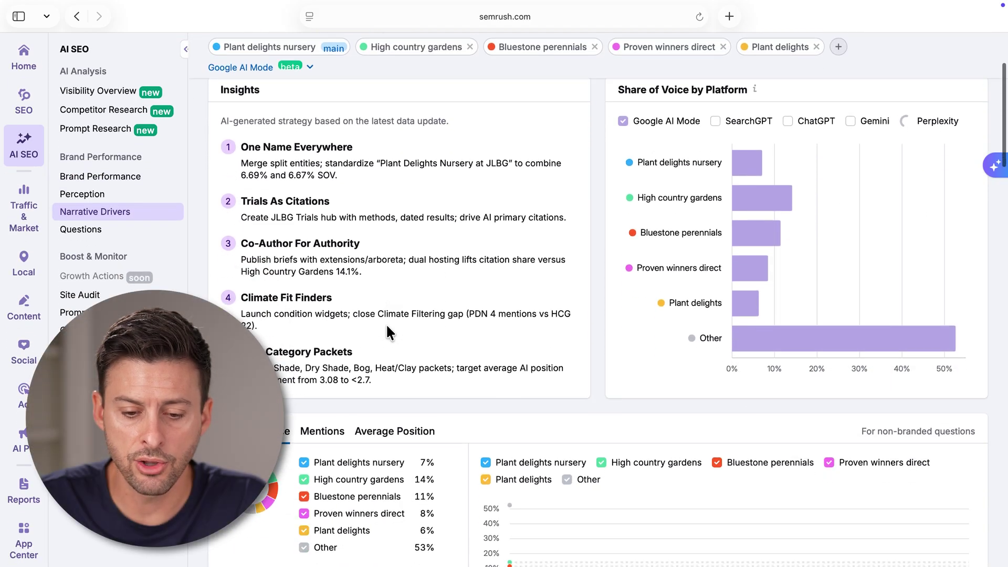
{"action": "scroll", "coordinate": [385, 324], "scroll_direction": "down", "scroll_amount": 7}
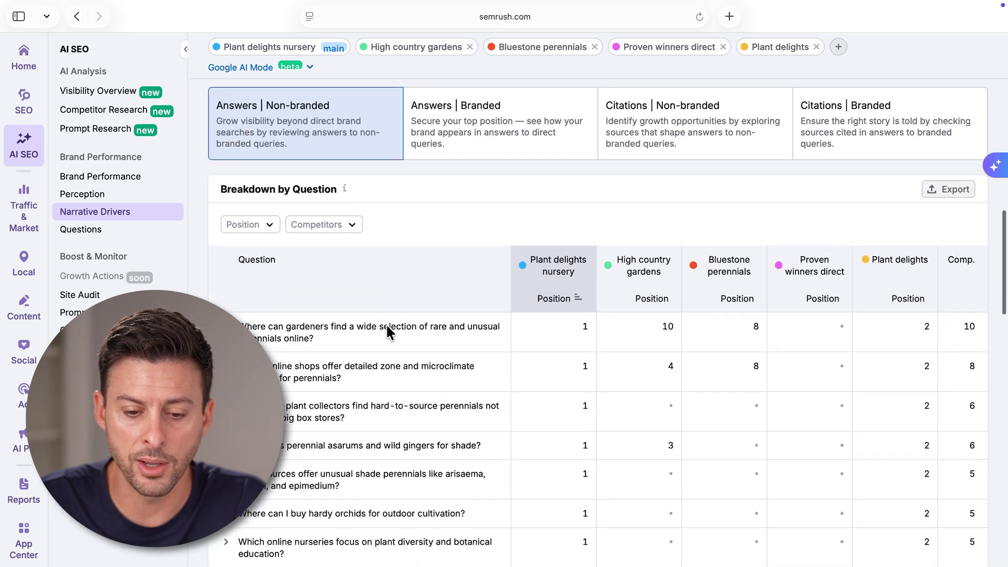
{"action": "scroll", "coordinate": [388, 333], "scroll_direction": "down", "scroll_amount": 1}
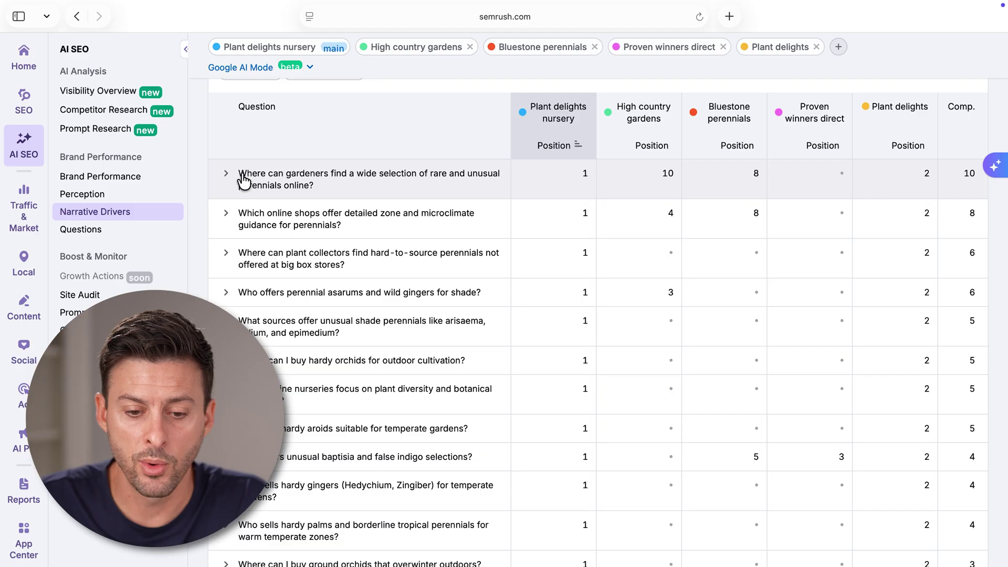
{"action": "left_click", "coordinate": [298, 177]}
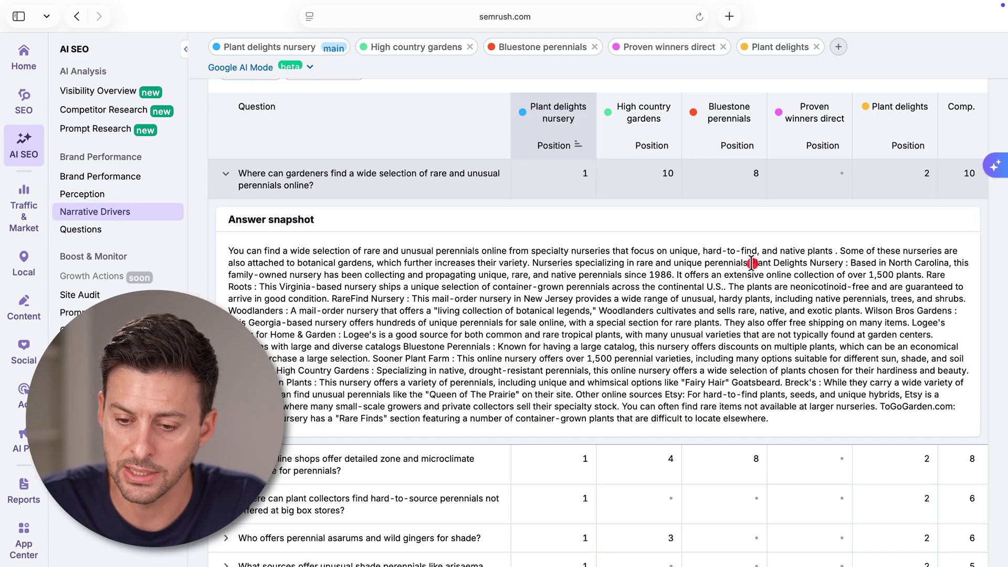
{"action": "left_click_drag", "start_coordinate": [750, 263], "coordinate": [844, 264]}
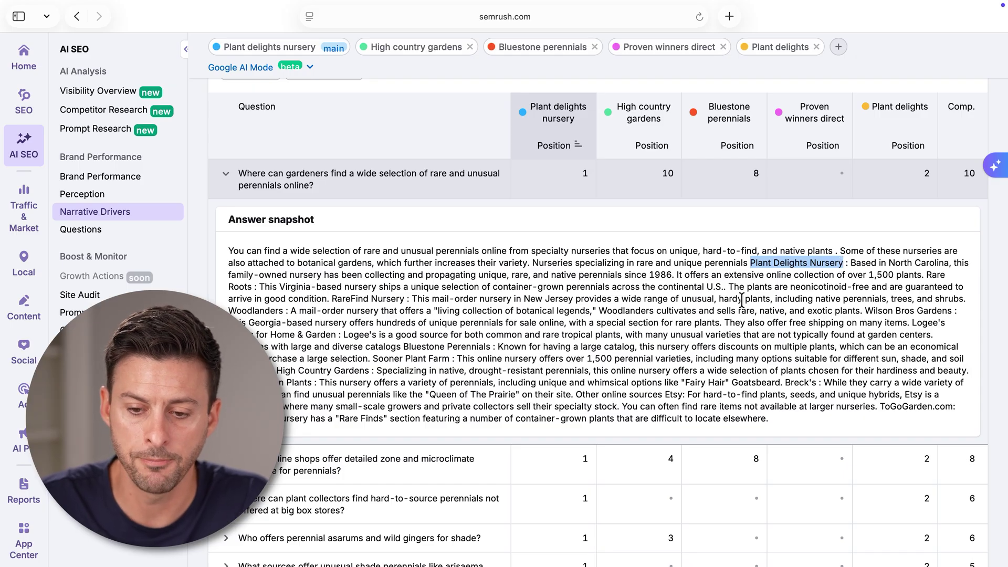
Show the asarums and wild gingers question's answer, then switch to the Questions report
{"action": "scroll", "coordinate": [638, 334], "scroll_direction": "down", "scroll_amount": 7}
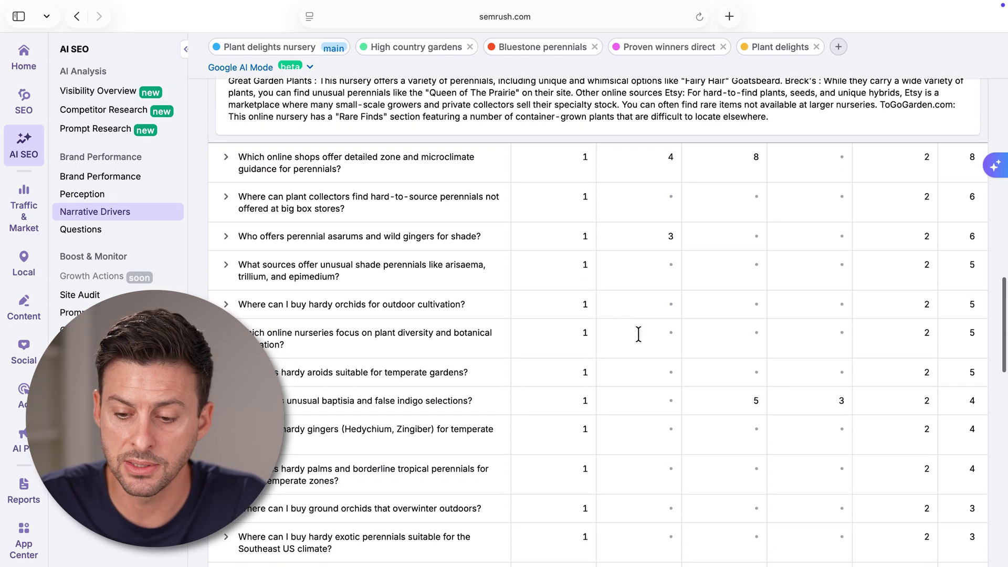
{"action": "scroll", "coordinate": [638, 334], "scroll_direction": "down", "scroll_amount": 7}
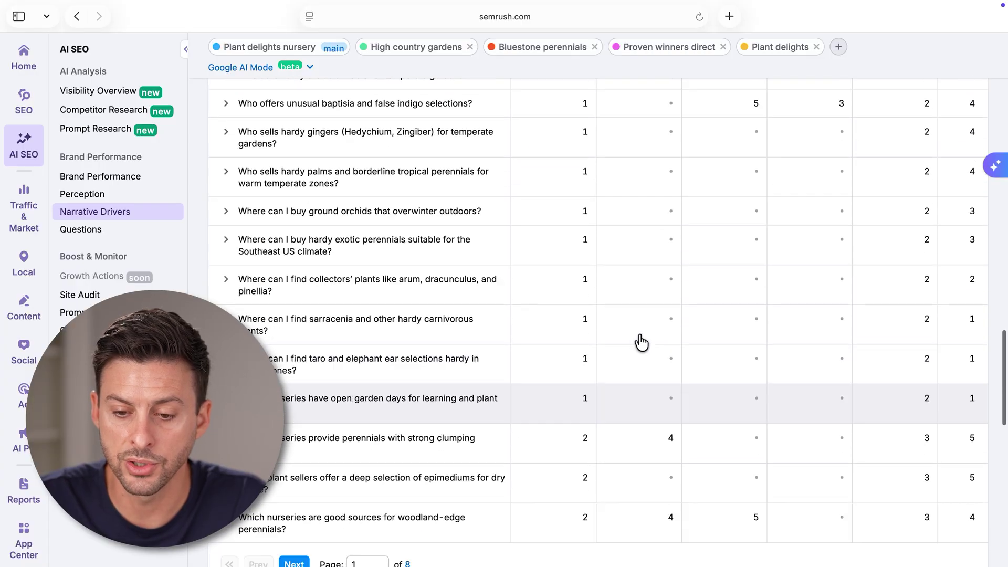
{"action": "scroll", "coordinate": [640, 341], "scroll_direction": "up", "scroll_amount": 6}
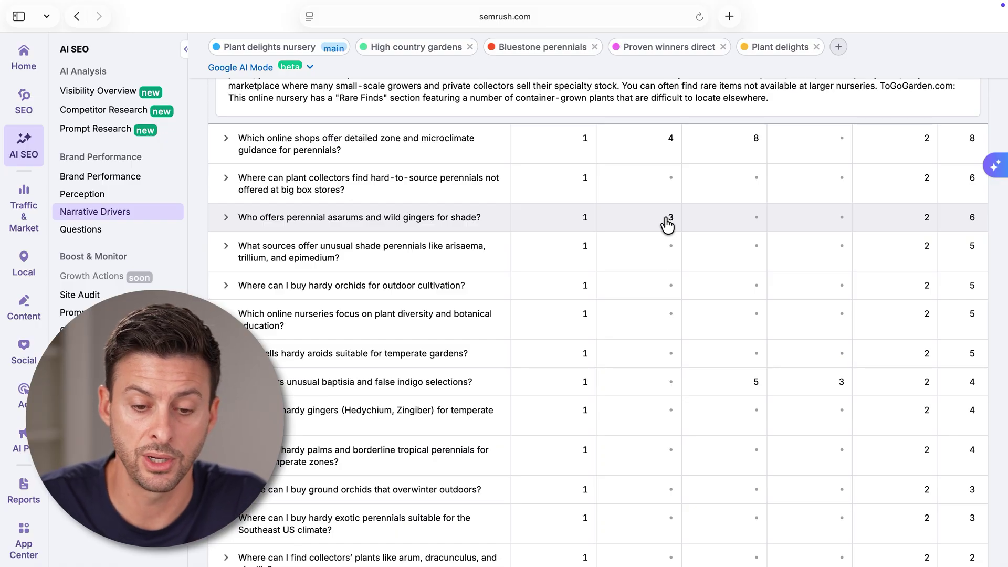
{"action": "left_click", "coordinate": [283, 220]}
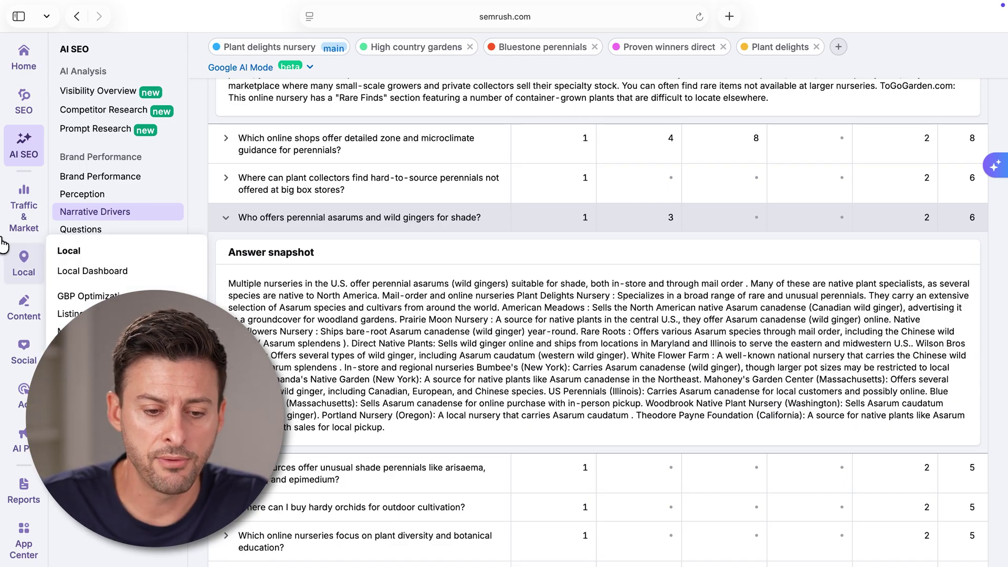
{"action": "left_click", "coordinate": [87, 231]}
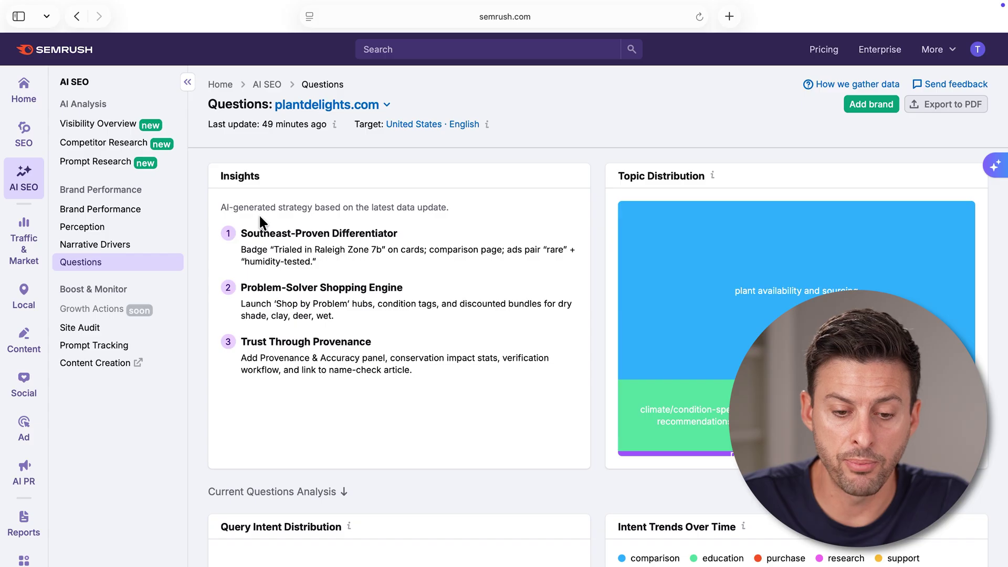
Highlight the Query Intent Distribution shares: purchase 64% and research 29%
{"action": "scroll", "coordinate": [260, 245], "scroll_direction": "down", "scroll_amount": 7}
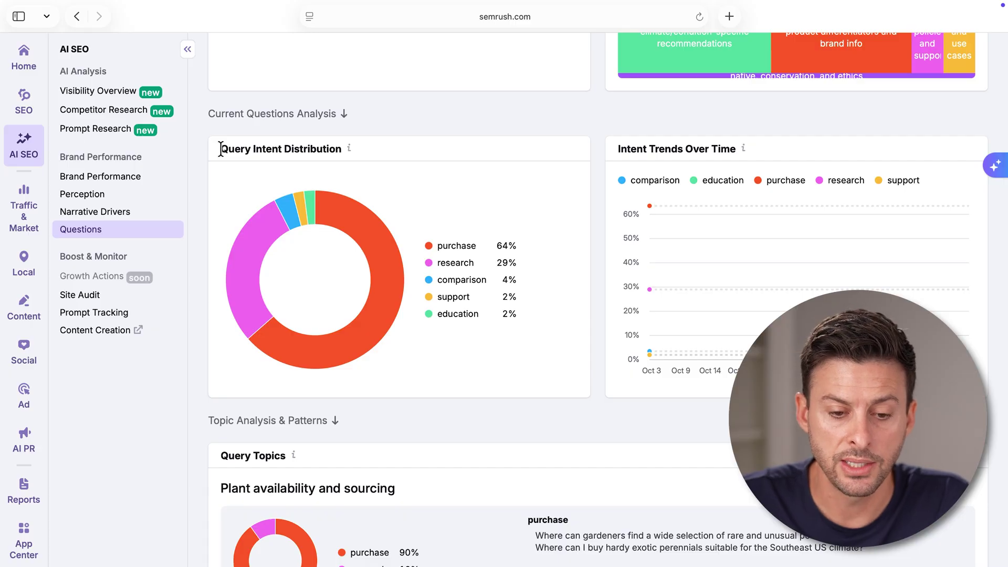
{"action": "left_click_drag", "start_coordinate": [221, 149], "coordinate": [343, 149]}
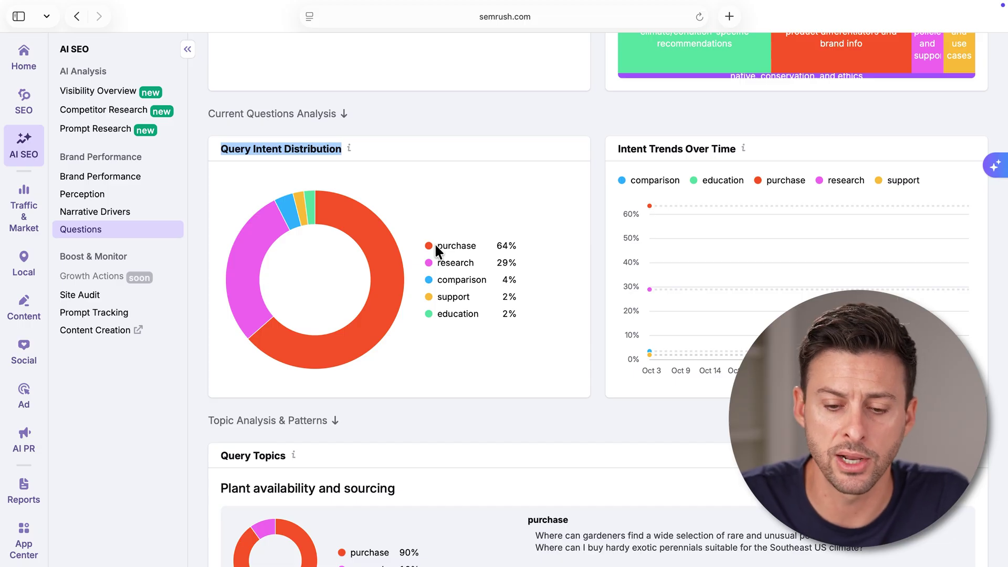
{"action": "left_click_drag", "start_coordinate": [435, 246], "coordinate": [483, 246]}
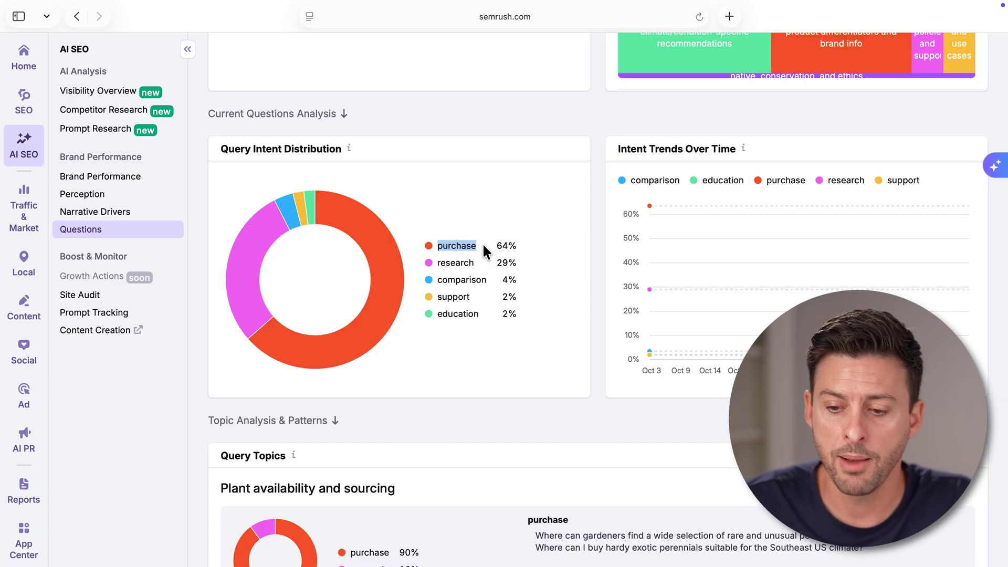
{"action": "left_click_drag", "start_coordinate": [437, 262], "coordinate": [474, 262]}
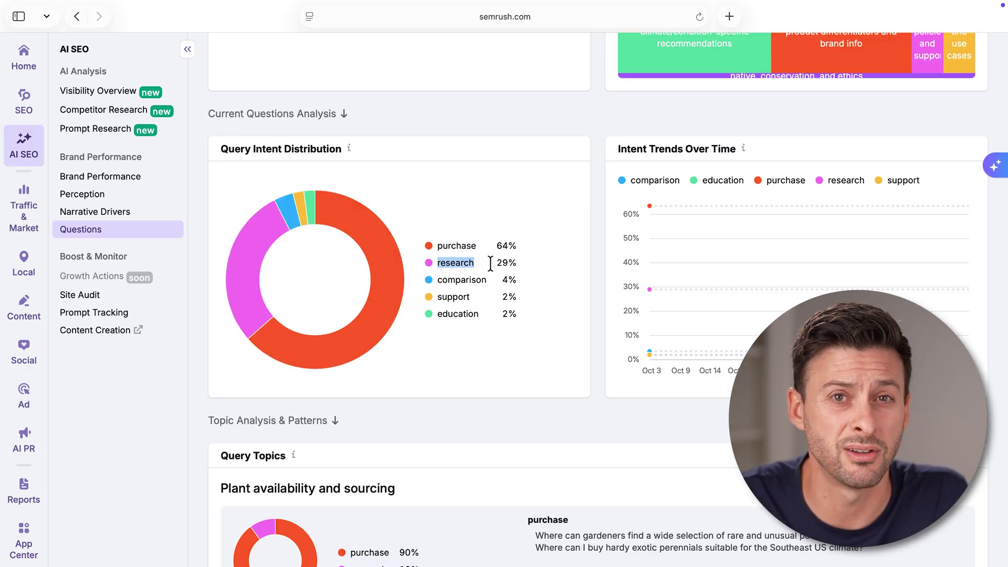
{"action": "scroll", "coordinate": [490, 263], "scroll_direction": "down", "scroll_amount": 5}
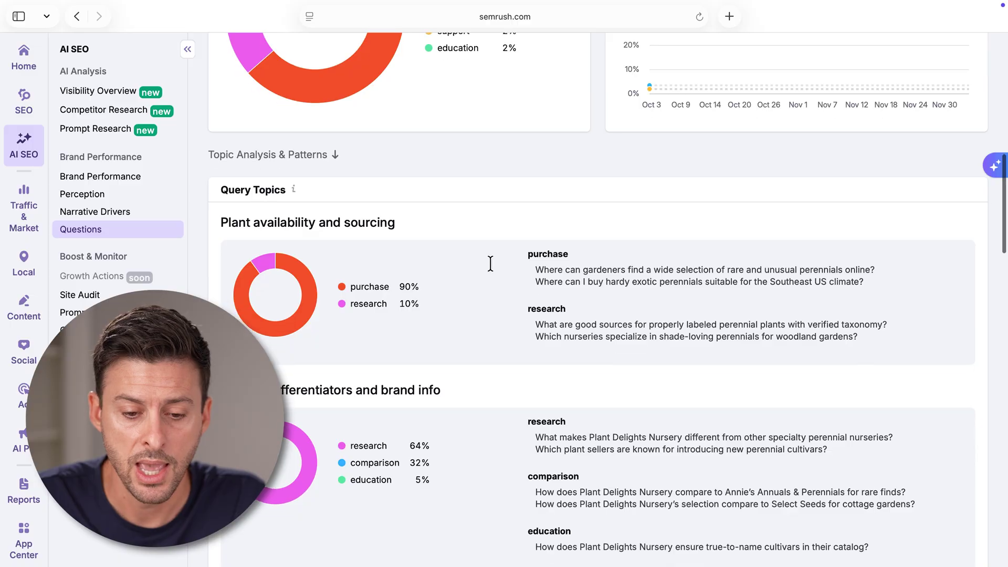
{"action": "scroll", "coordinate": [490, 263], "scroll_direction": "down", "scroll_amount": 3}
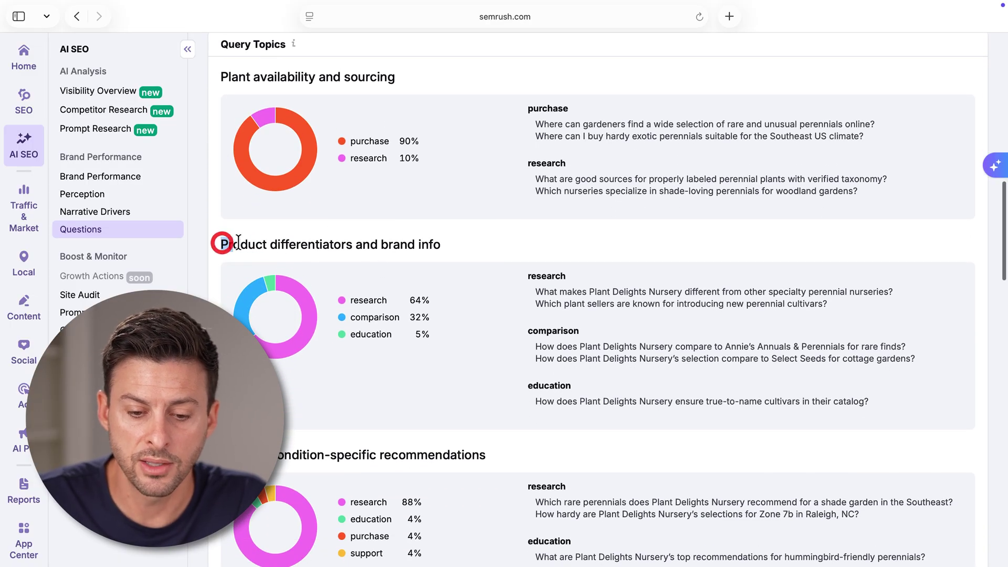
Highlight the Product differentiators topic, its purchase questions, and the Select Seeds comparison question
{"action": "left_click_drag", "start_coordinate": [239, 242], "coordinate": [449, 252]}
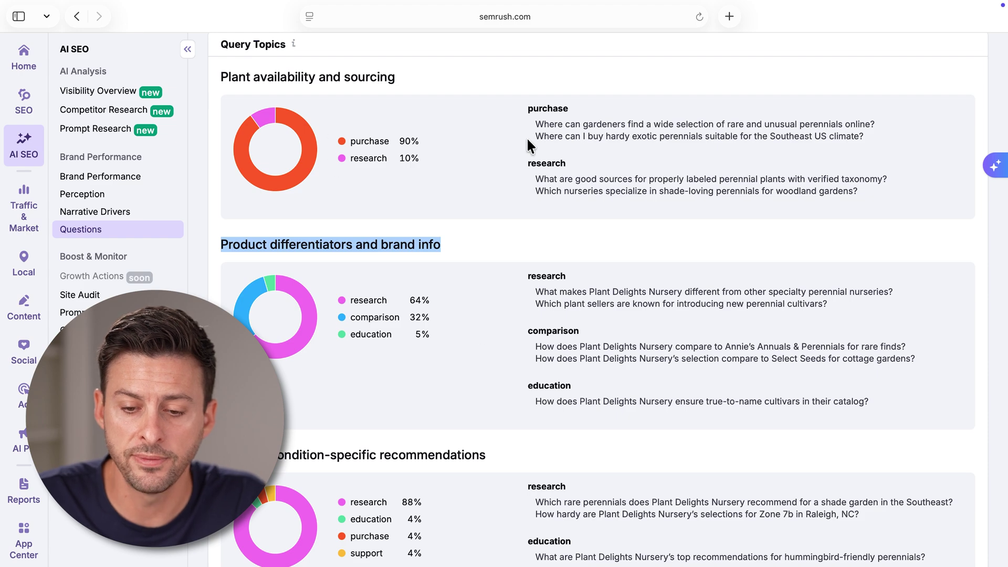
{"action": "left_click_drag", "start_coordinate": [538, 123], "coordinate": [738, 140]}
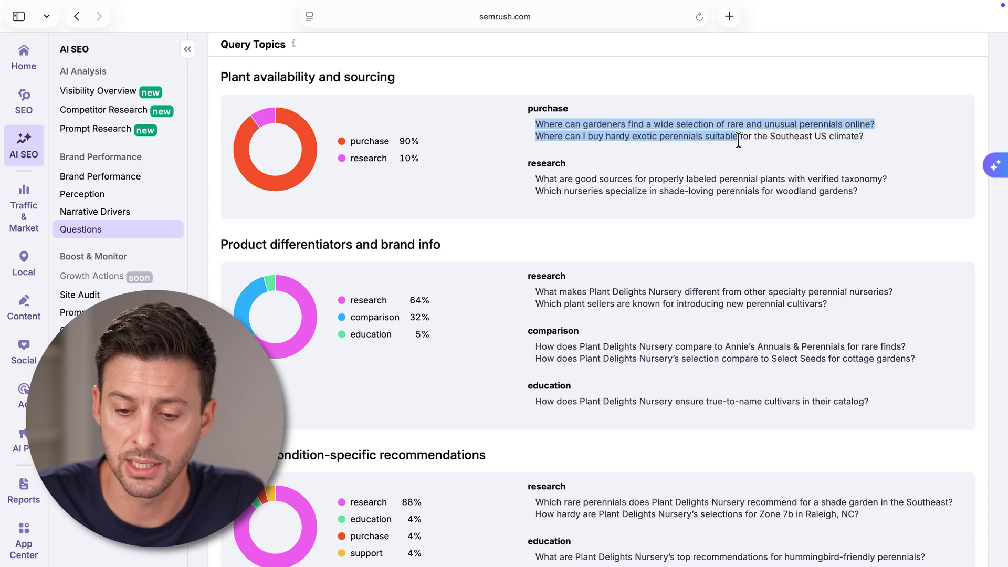
{"action": "left_click", "coordinate": [702, 140]}
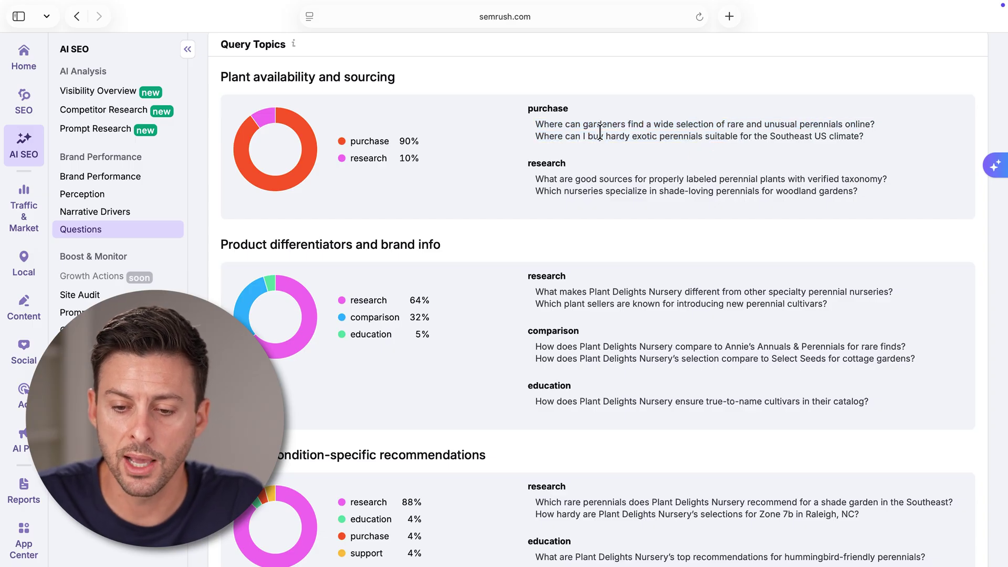
{"action": "left_click_drag", "start_coordinate": [604, 136], "coordinate": [820, 130]}
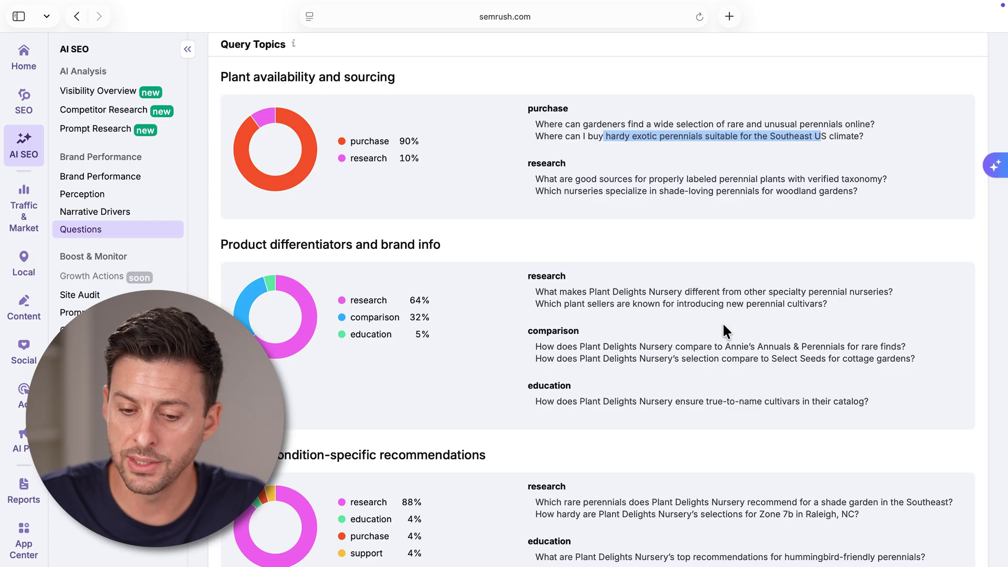
{"action": "left_click_drag", "start_coordinate": [536, 360], "coordinate": [808, 360]}
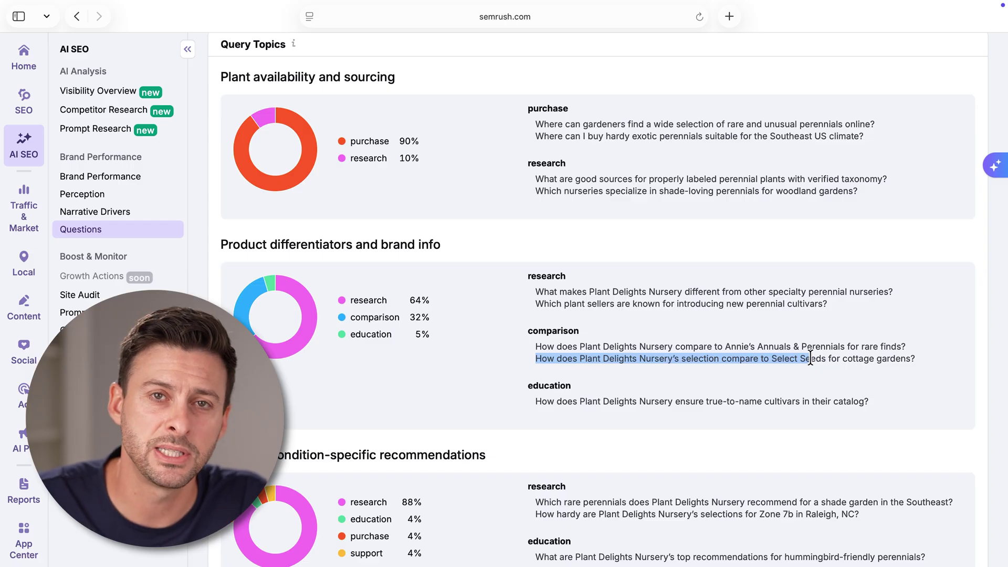
Scroll down to the Questions report's AI Strategic Opportunities section
{"action": "scroll", "coordinate": [811, 357], "scroll_direction": "down", "scroll_amount": 8}
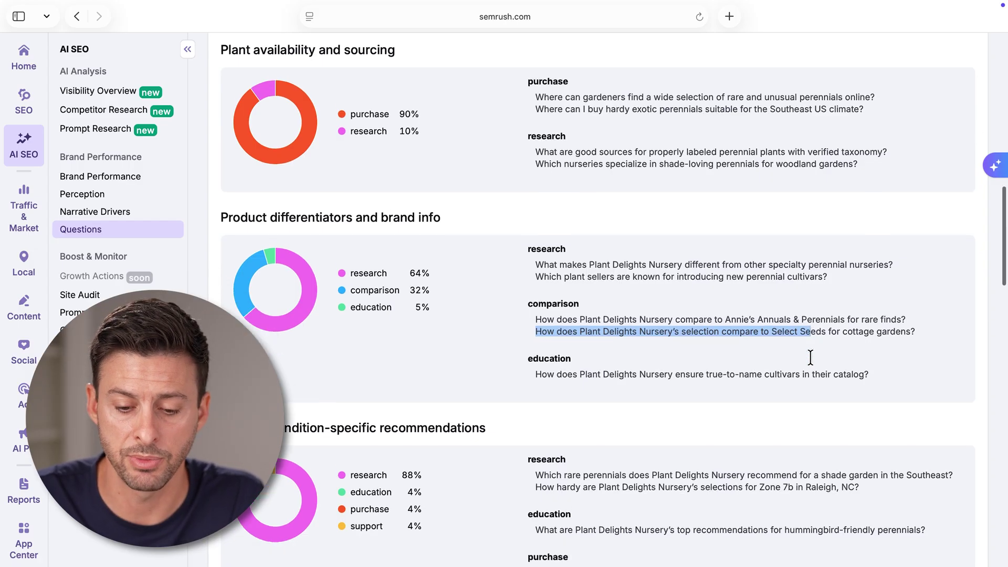
{"action": "scroll", "coordinate": [810, 357], "scroll_direction": "down", "scroll_amount": 14}
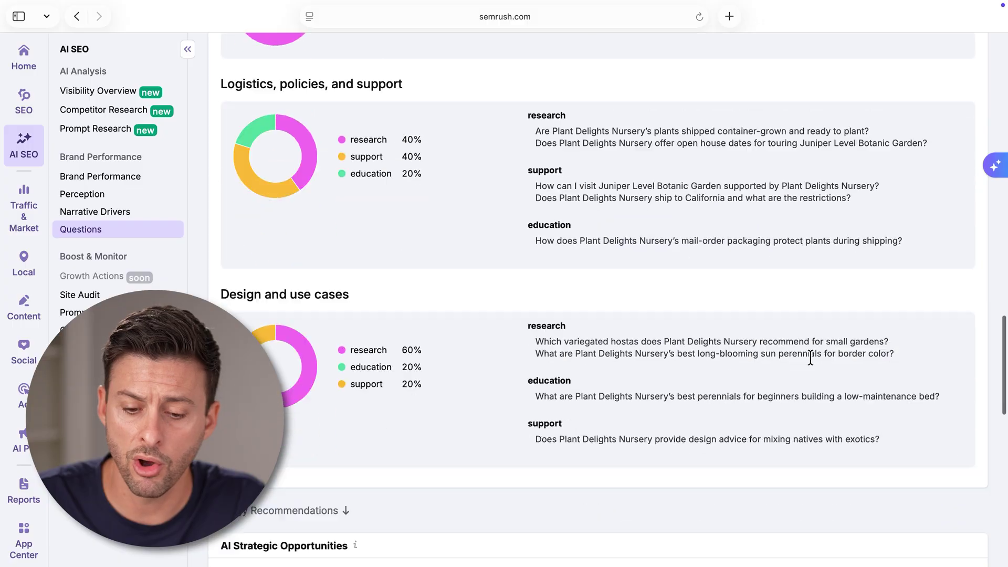
{"action": "scroll", "coordinate": [810, 355], "scroll_direction": "down", "scroll_amount": 3}
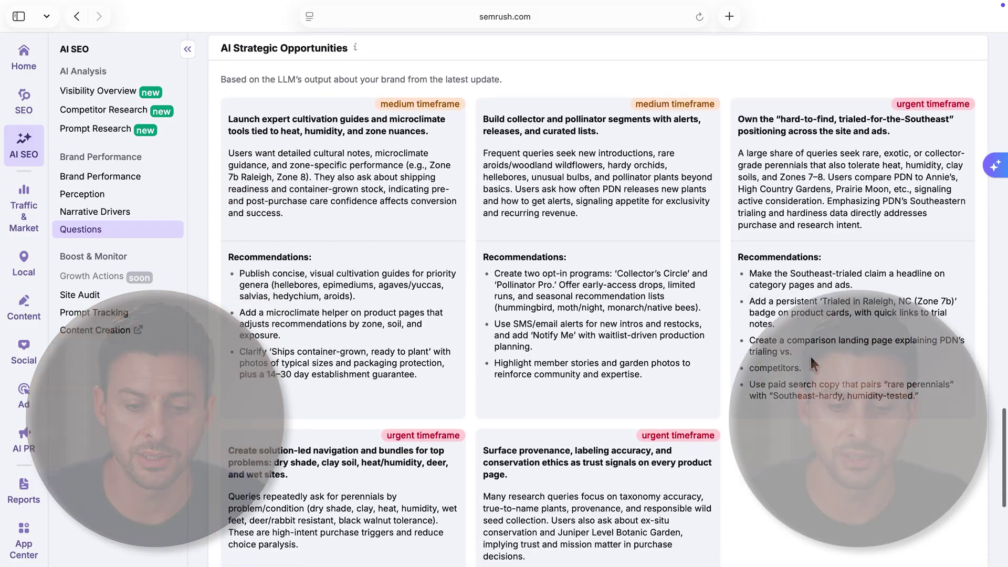
{"action": "scroll", "coordinate": [371, 176], "scroll_direction": "up", "scroll_amount": 1}
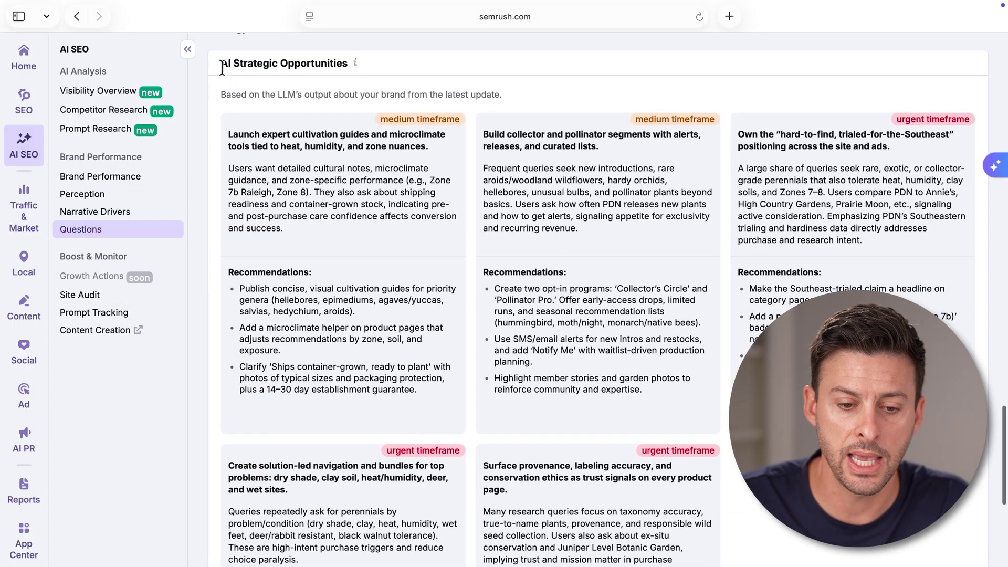
{"action": "left_click_drag", "start_coordinate": [221, 63], "coordinate": [408, 62]}
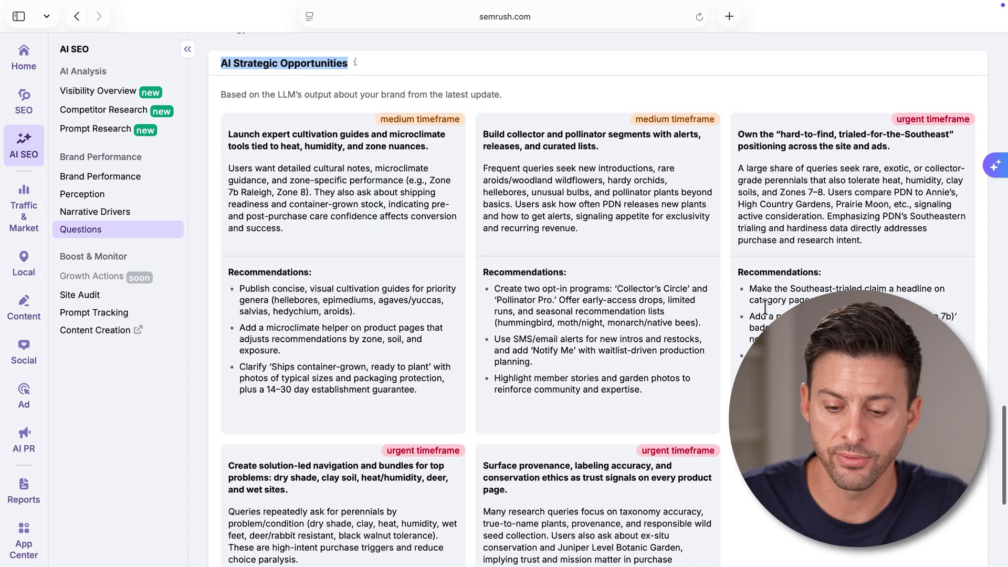
{"action": "scroll", "coordinate": [687, 350], "scroll_direction": "down", "scroll_amount": 5}
{"action": "scroll", "coordinate": [686, 351], "scroll_direction": "down", "scroll_amount": 2}
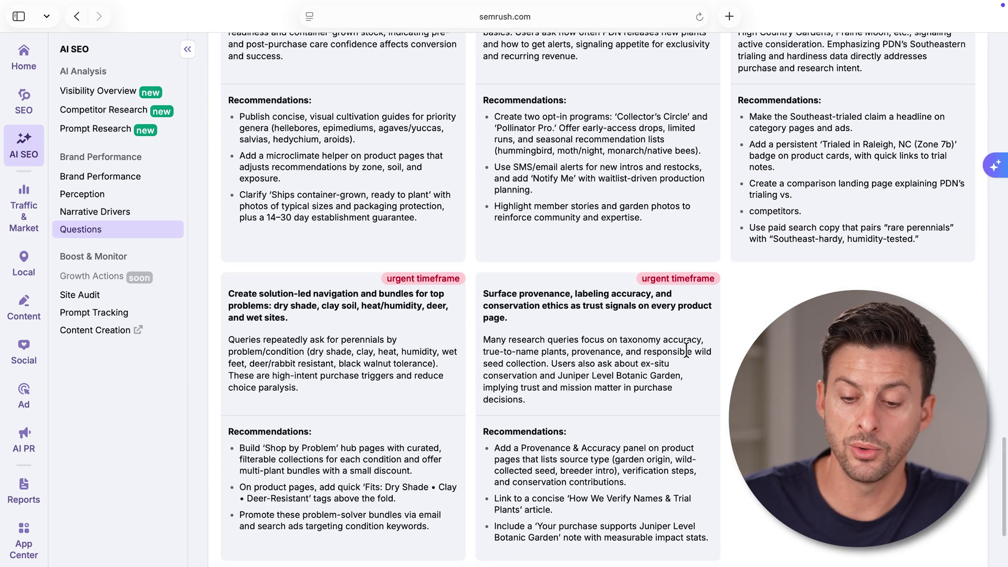